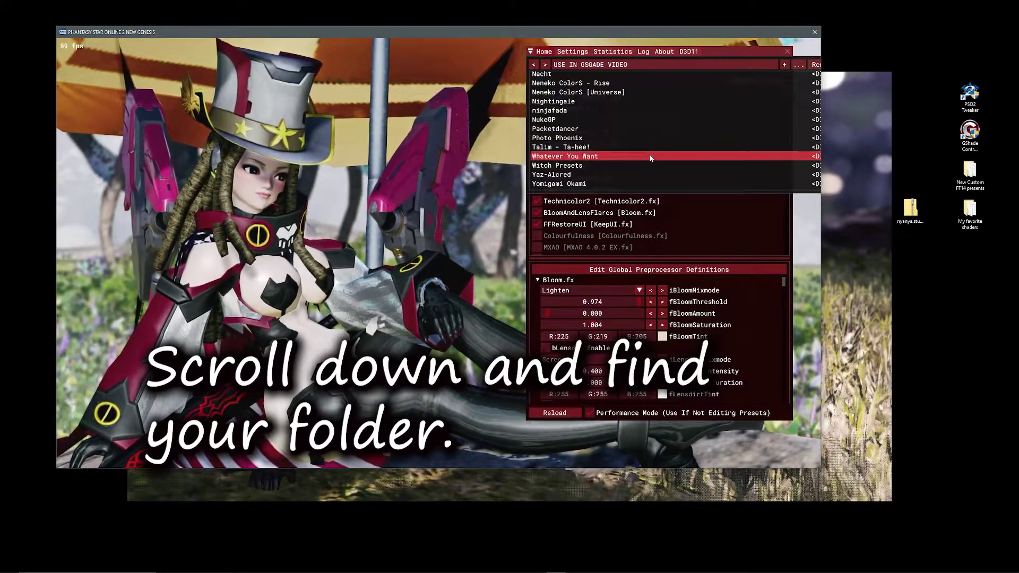
# Step: Load the nyanya.studio - sleepywood preset from the Whatever You Want folder, followed by the Nei_NewfoundAdventures preset
pyautogui.click(650, 158)
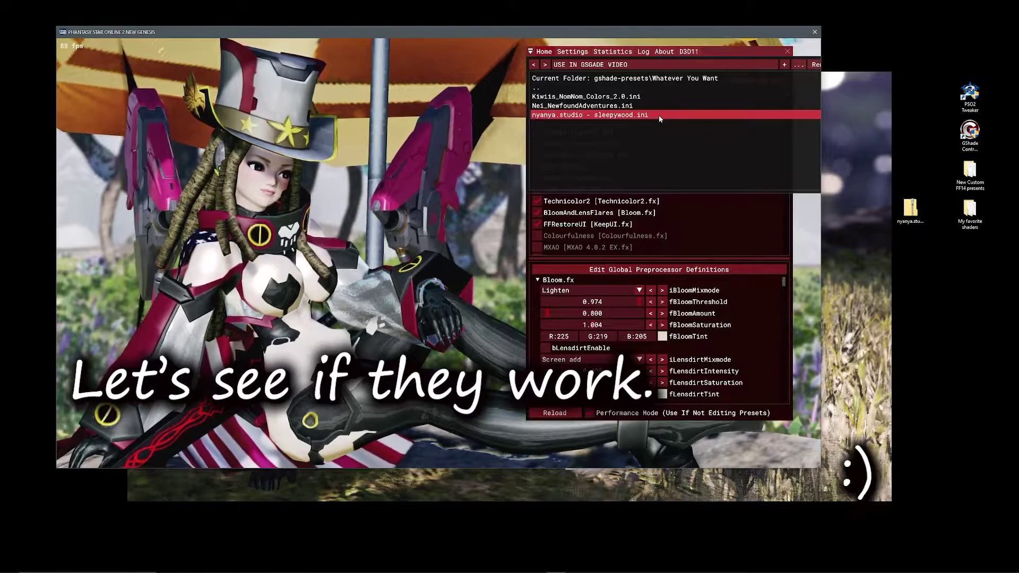
pyautogui.click(658, 116)
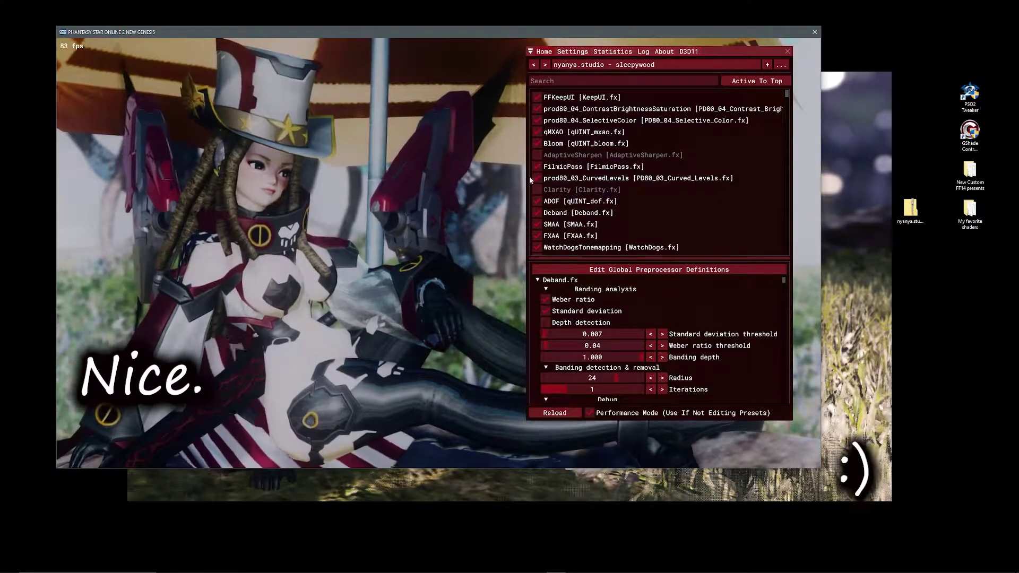
pyautogui.click(660, 66)
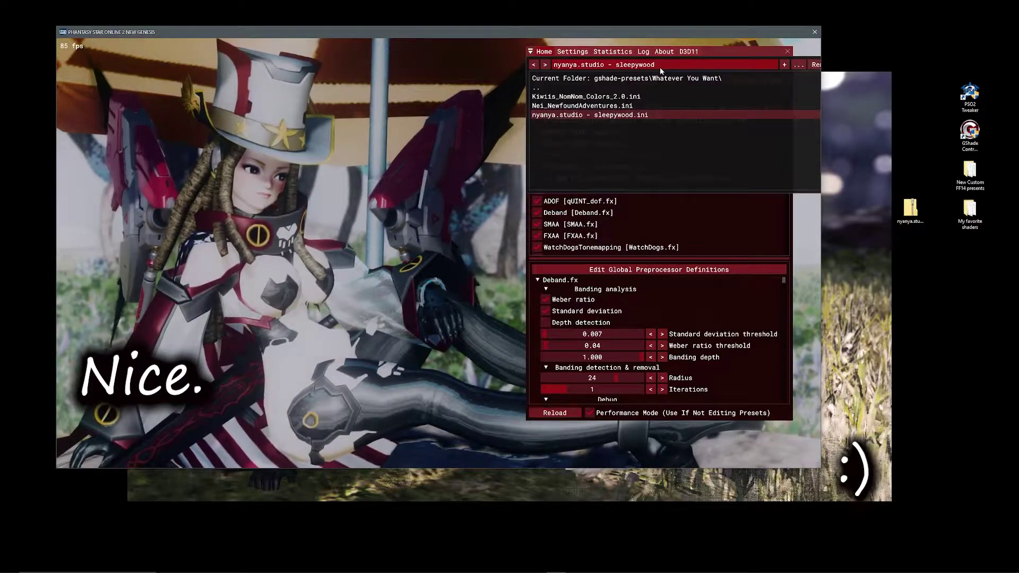
pyautogui.click(645, 105)
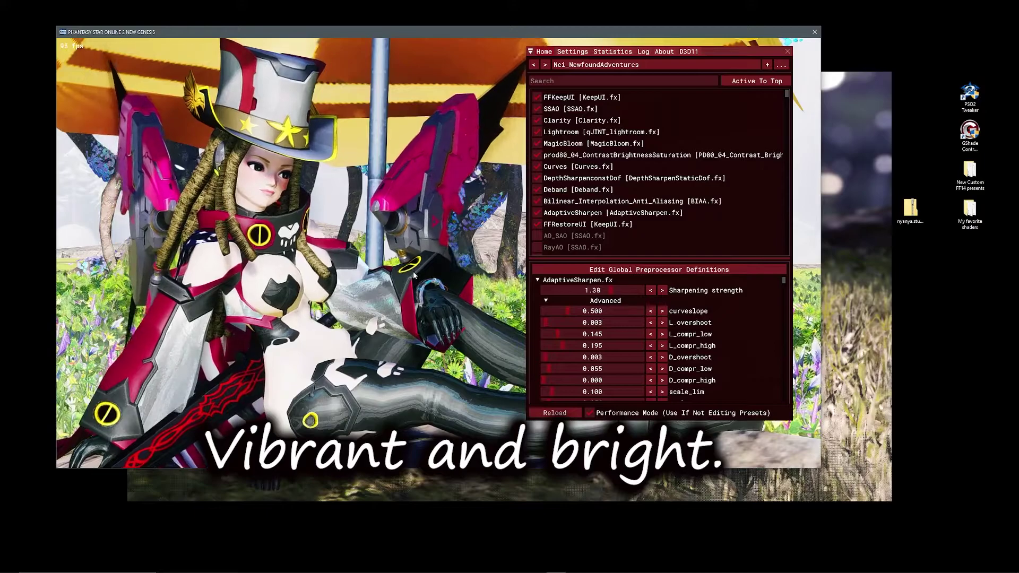
# Step: Load the Kiwiis_NomNom_Colors_2.0 preset from the Whatever You Want folder
pyautogui.moveTo(557, 101)
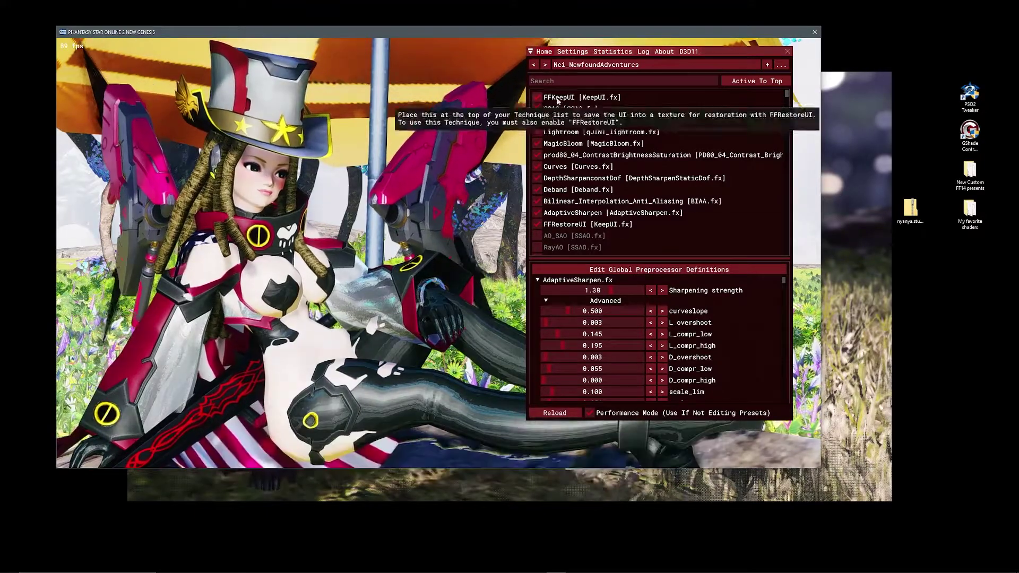
pyautogui.click(644, 62)
pyautogui.click(625, 97)
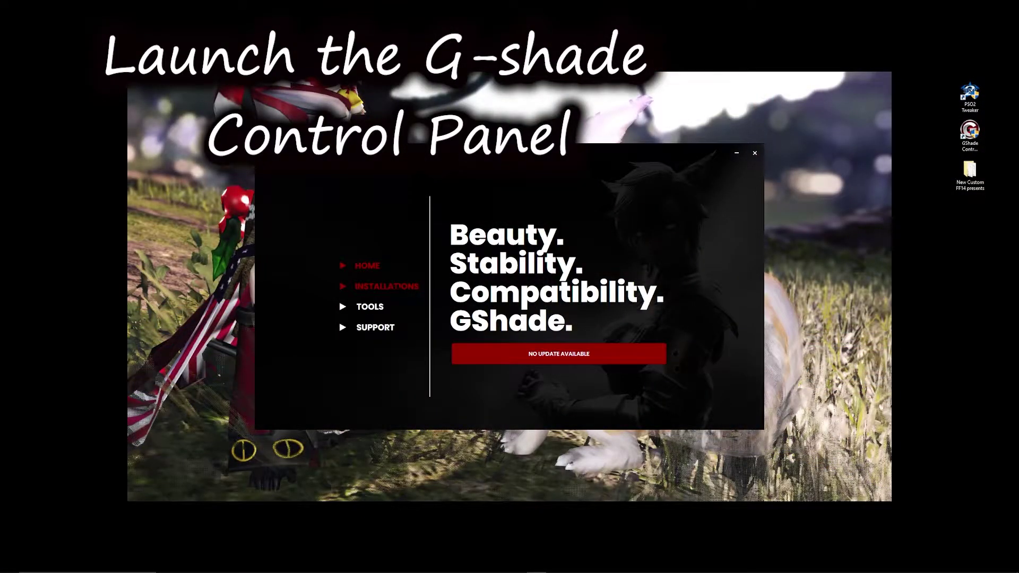
# Step: In the GShade Control Panel, open the game directory of the pso2.exe installation and arrange and enlarge its folder window
pyautogui.click(387, 286)
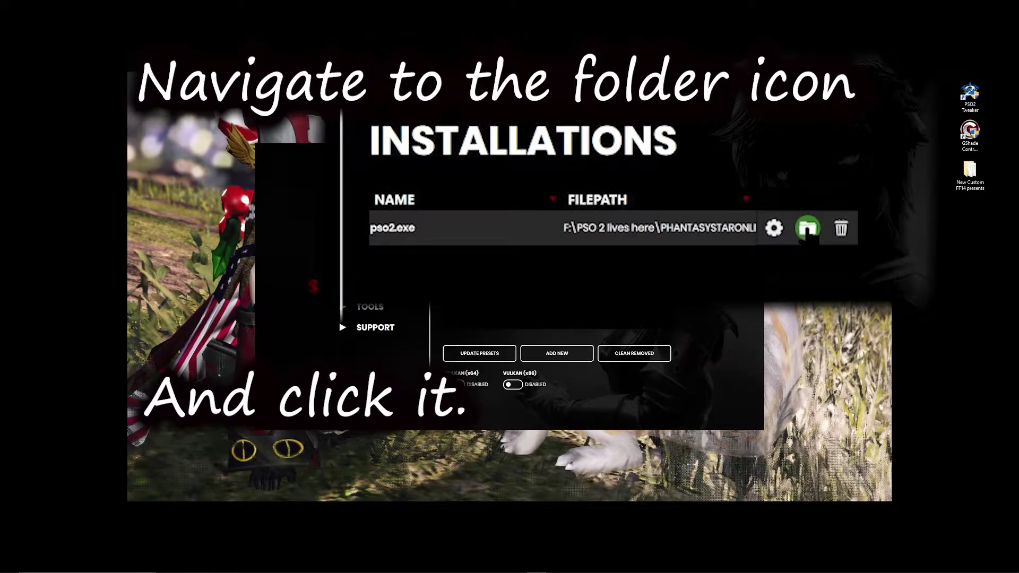
pyautogui.click(650, 259)
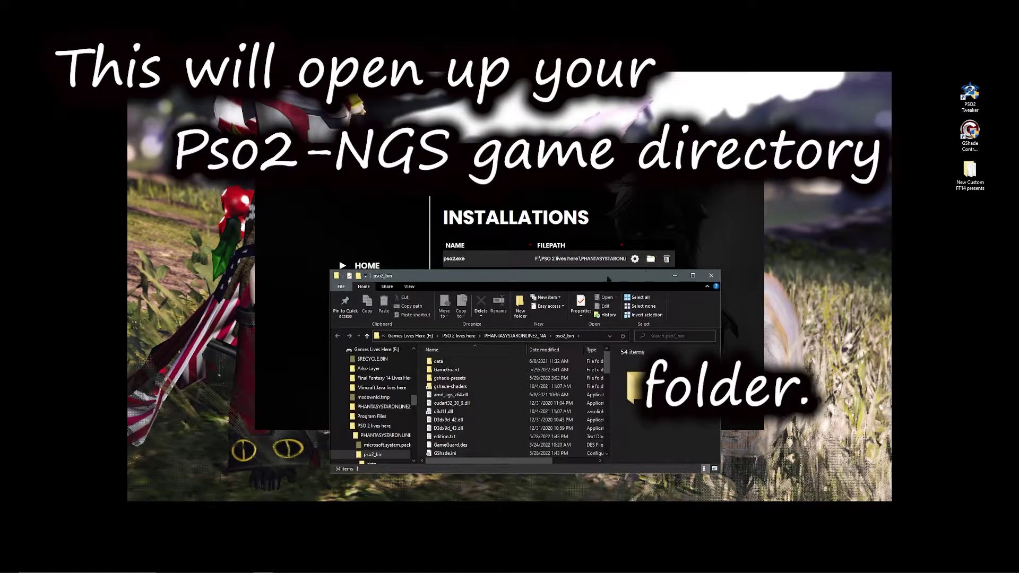
pyautogui.moveTo(589, 279); pyautogui.dragTo(791, 142)
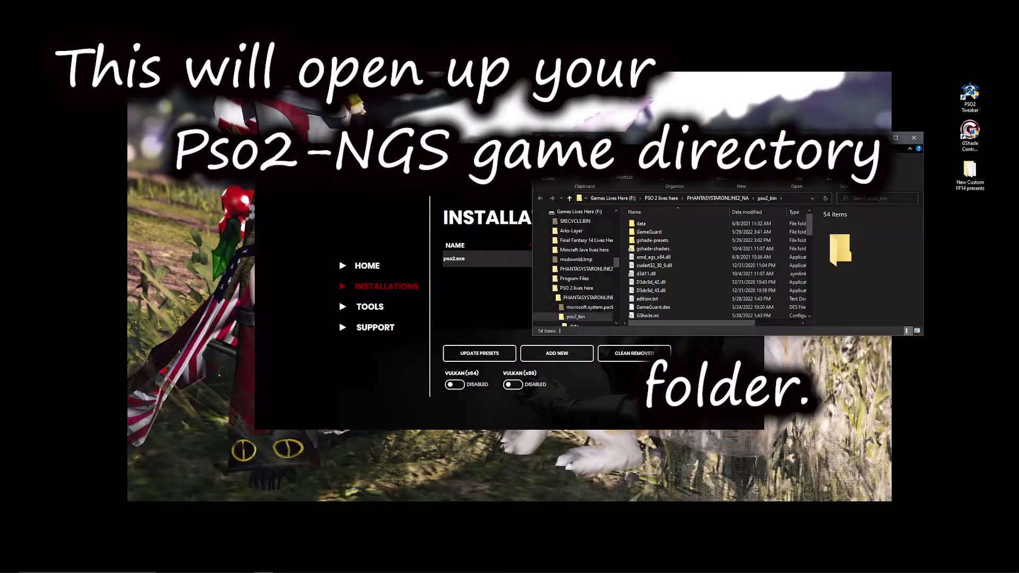
pyautogui.moveTo(700, 139); pyautogui.dragTo(579, 129)
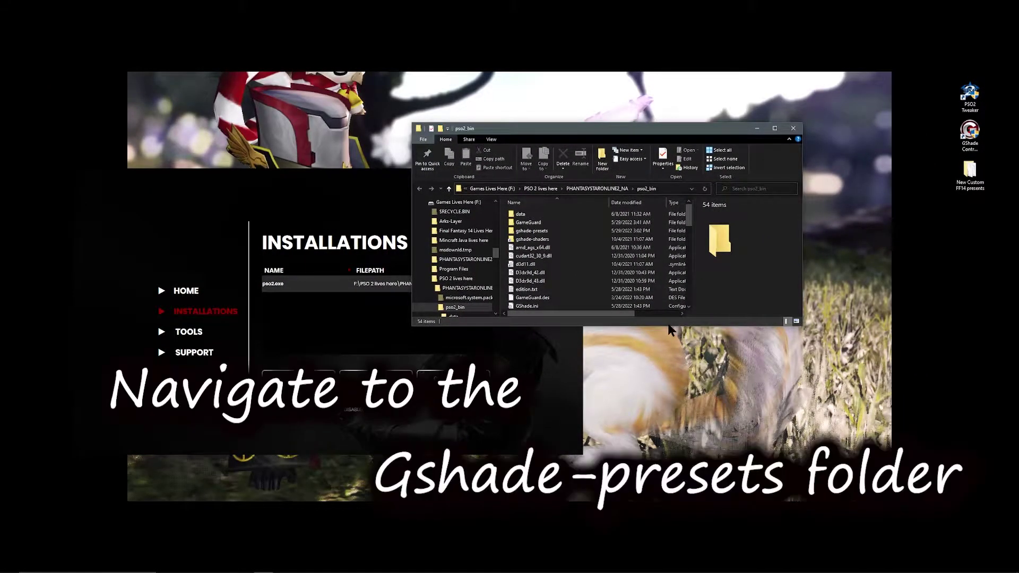
pyautogui.moveTo(665, 327); pyautogui.dragTo(669, 415)
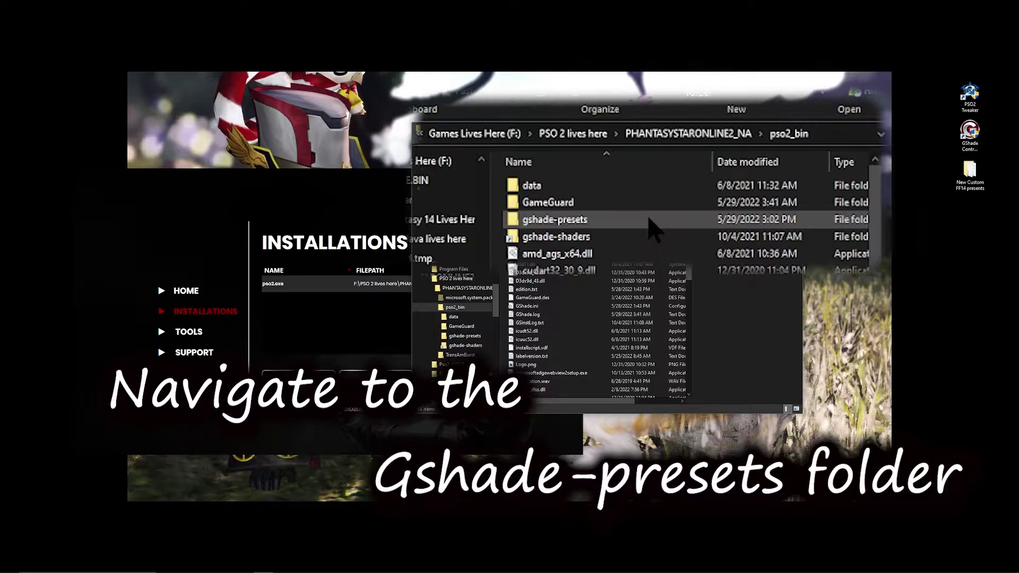
# Step: Open the gshade-presets folder and show the preset files in its Arkana subfolder
pyautogui.doubleClick(577, 230)
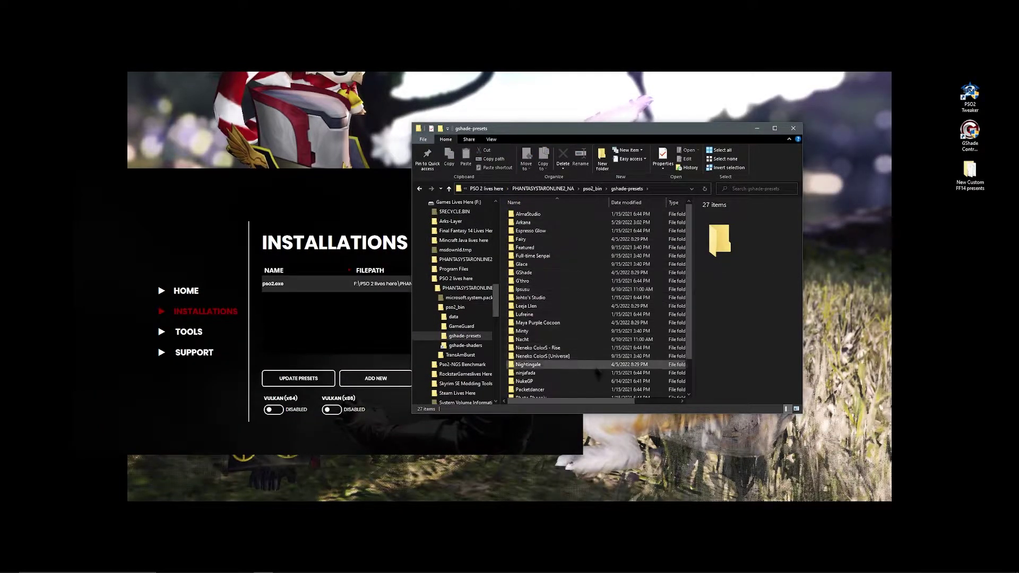
pyautogui.doubleClick(572, 223)
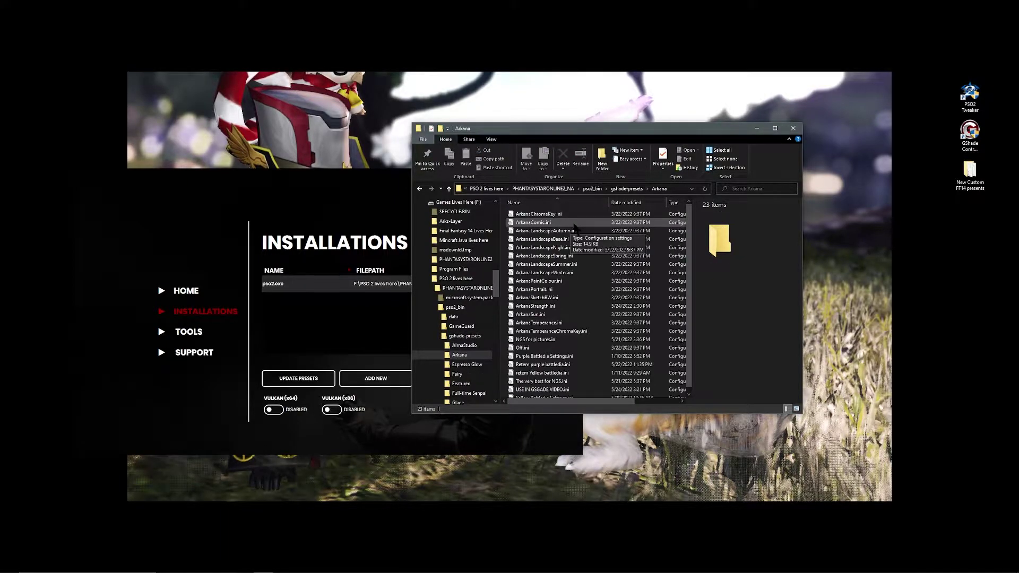
pyautogui.scroll(-1, 573, 226)
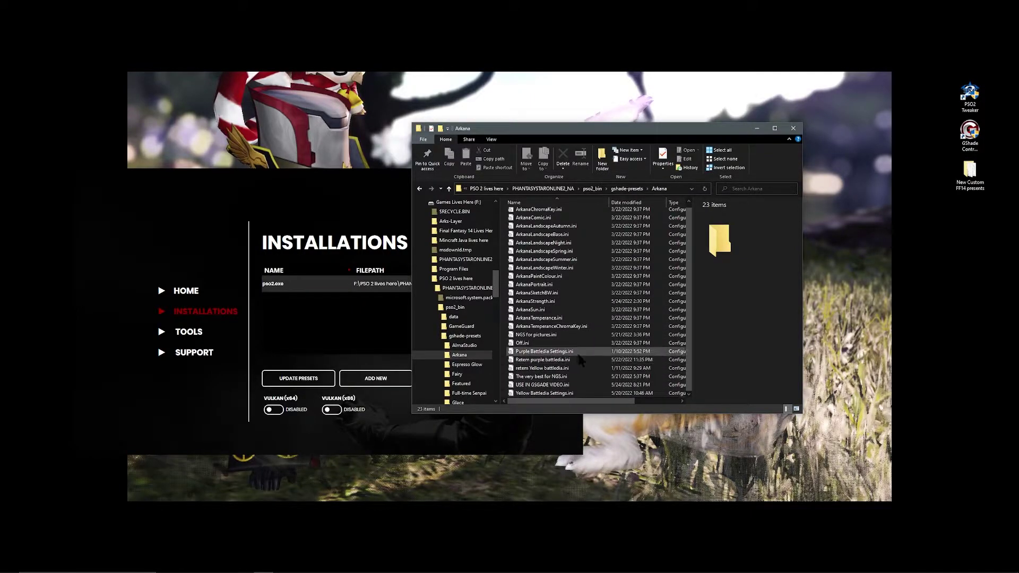
# Step: Create a new folder on the desktop named My Favorite Presets
pyautogui.click(851, 357)
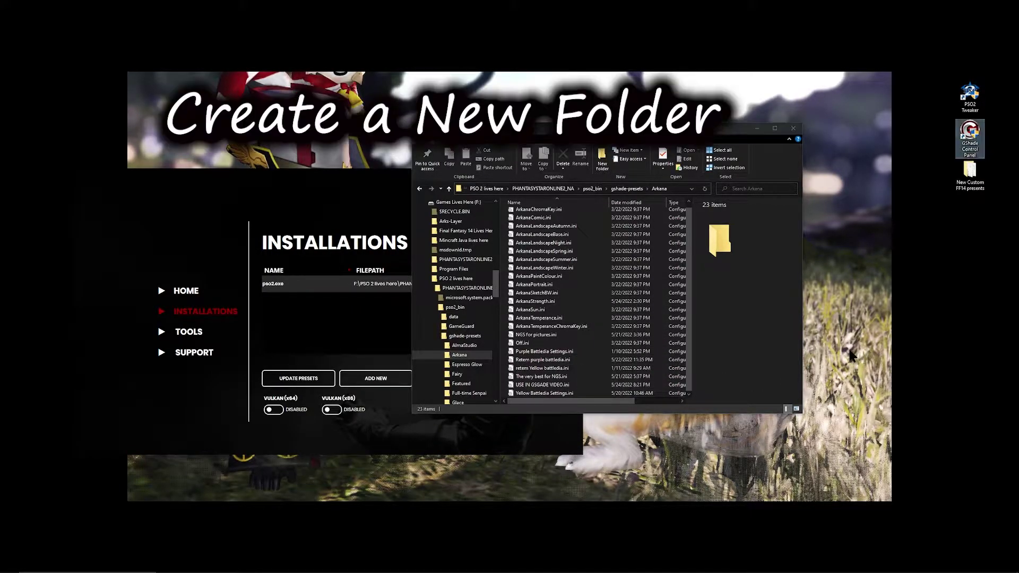
pyautogui.rightClick(851, 356)
pyautogui.moveTo(857, 426)
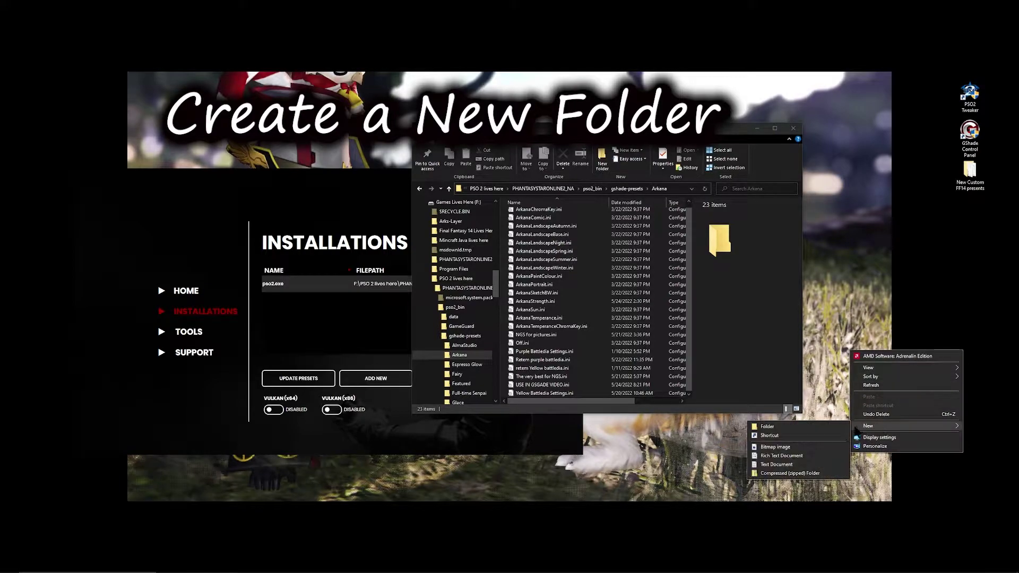
pyautogui.click(767, 426)
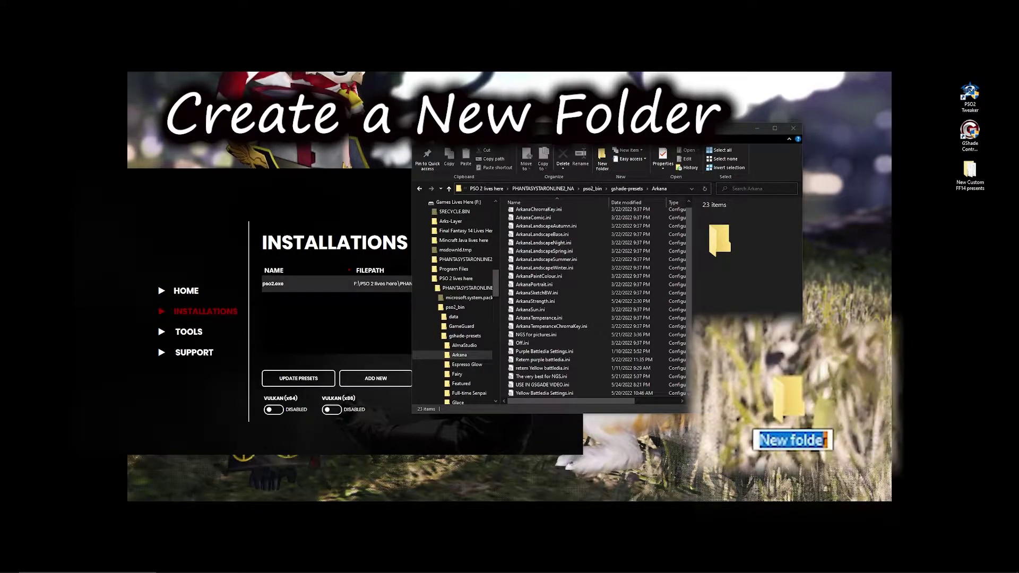
pyautogui.write('My Favo')
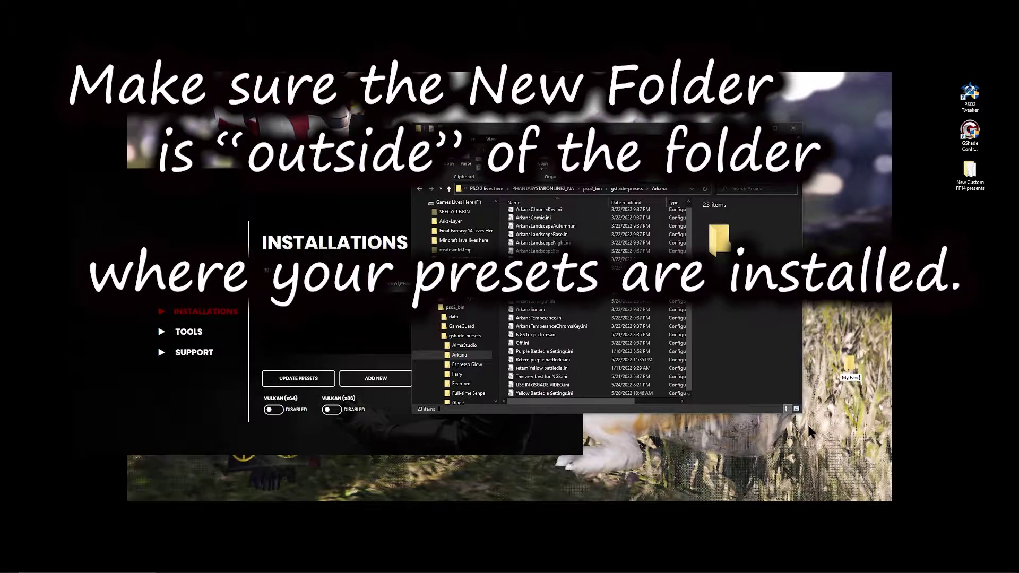
pyautogui.write('rite Presets')
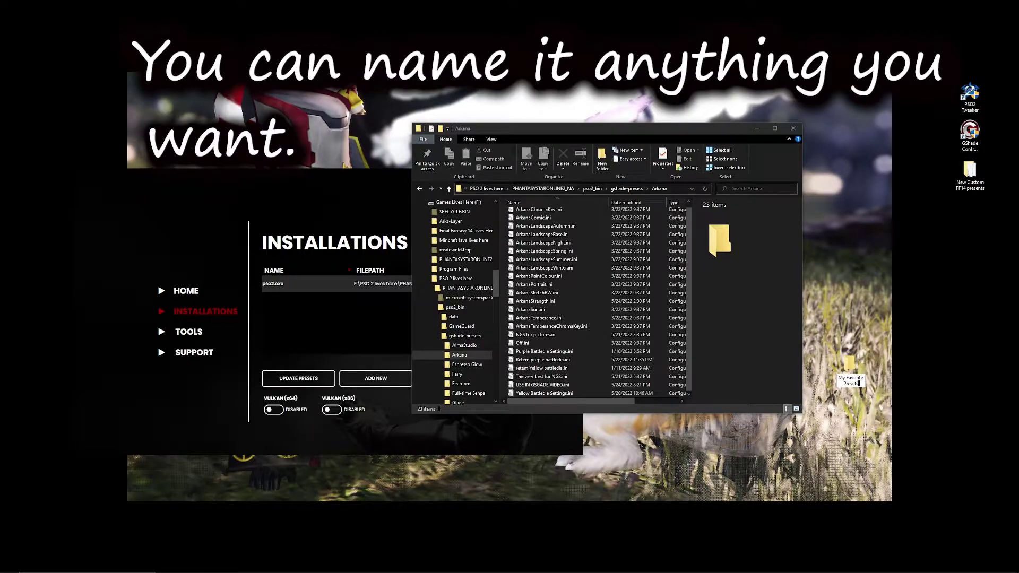
pyautogui.press('Return')
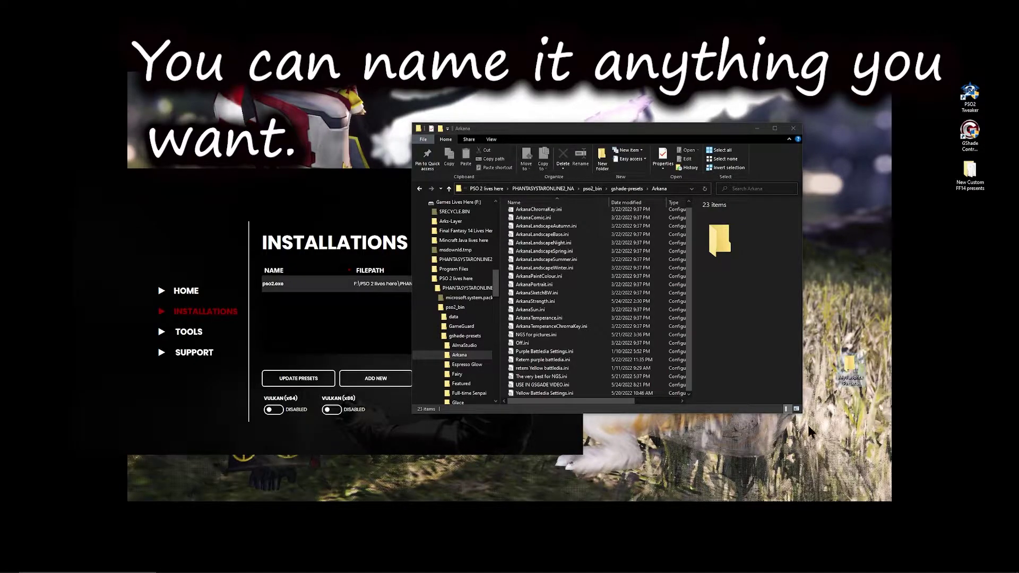
# Step: Open the My Favorite Presets folder and place its window side by side with the Arkana folder window
pyautogui.doubleClick(848, 365)
pyautogui.moveTo(631, 132); pyautogui.dragTo(335, 137)
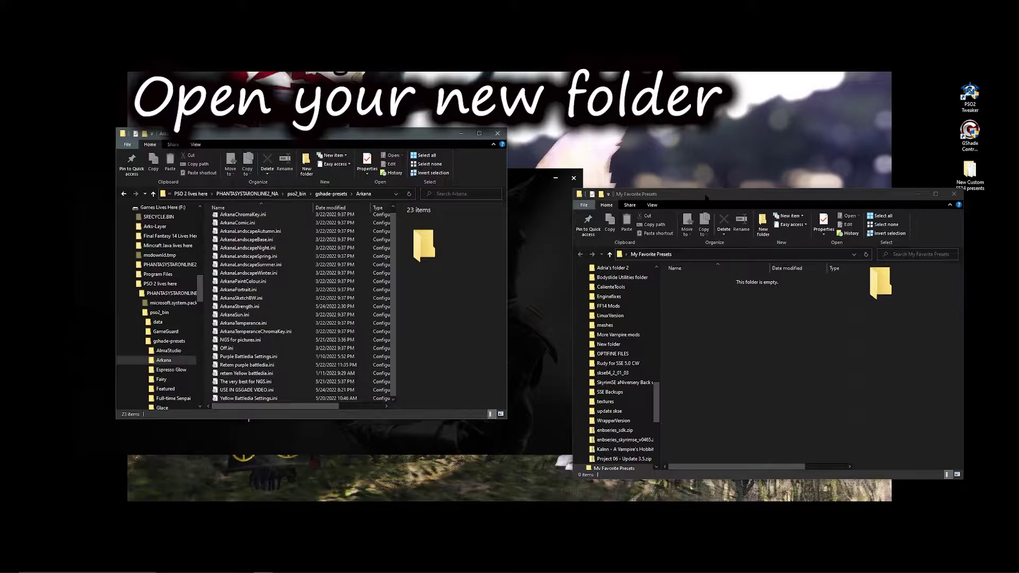
pyautogui.moveTo(707, 197); pyautogui.dragTo(654, 132)
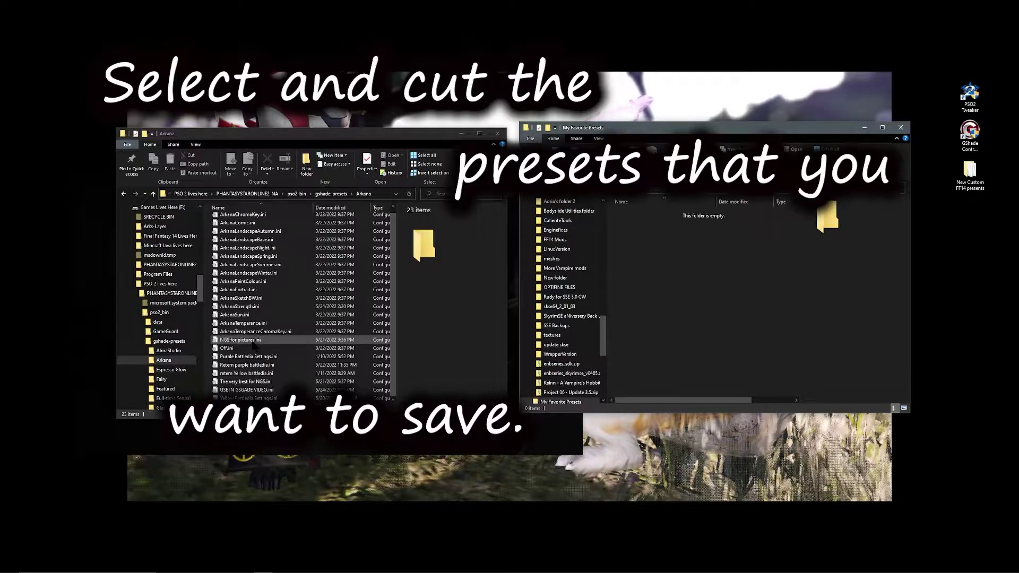
# Step: Cut the NGS for pictures.ini preset from the Arkana folder
pyautogui.click(254, 342)
pyautogui.rightClick(253, 342)
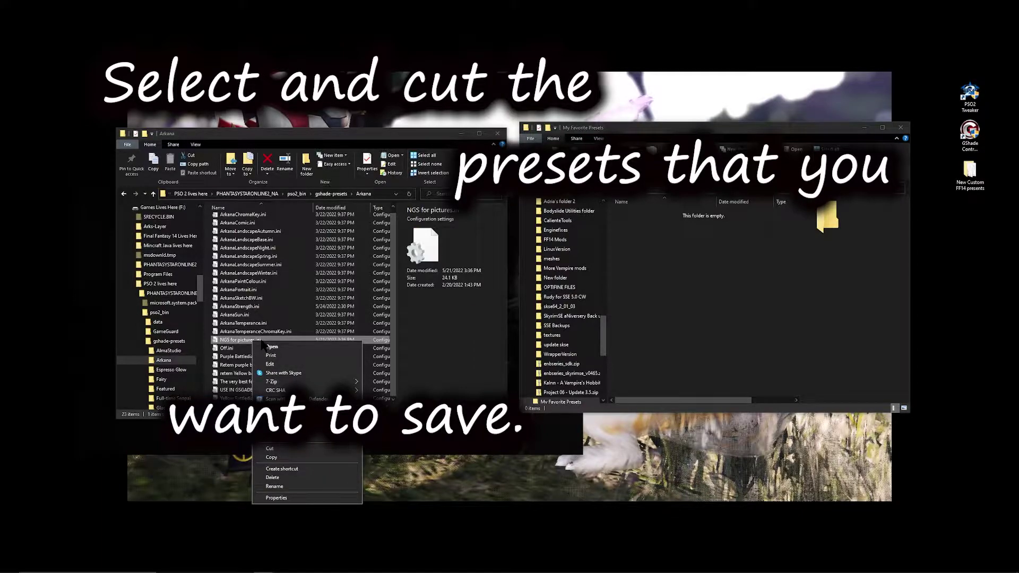
pyautogui.click(291, 447)
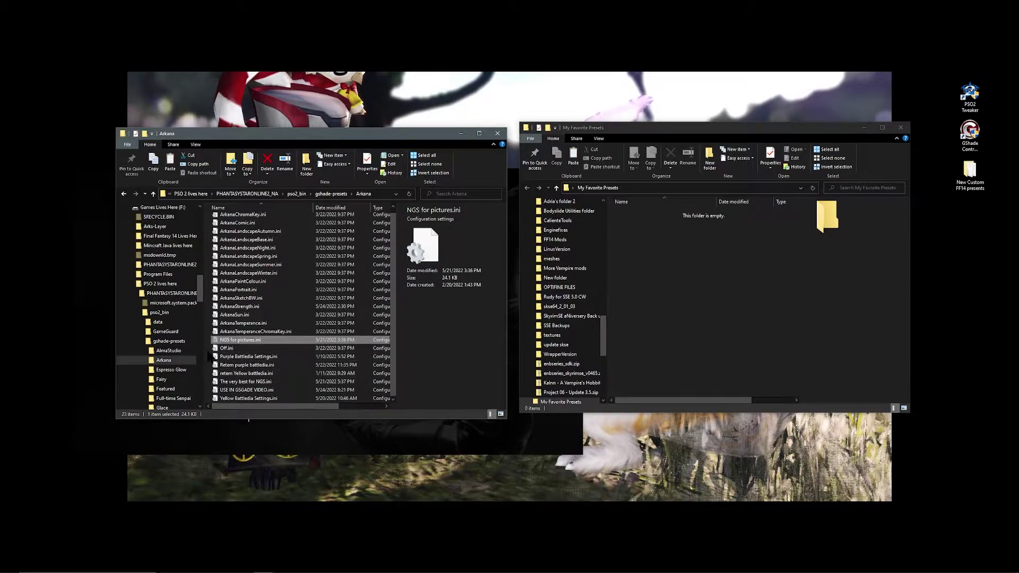
# Step: Move the presets from Purple Battledia Settings.ini through Yellow Battledia Settings.ini out of Arkana into My Favorite Presets and close that folder's window
pyautogui.moveTo(210, 352); pyautogui.dragTo(212, 362)
pyautogui.click(244, 357)
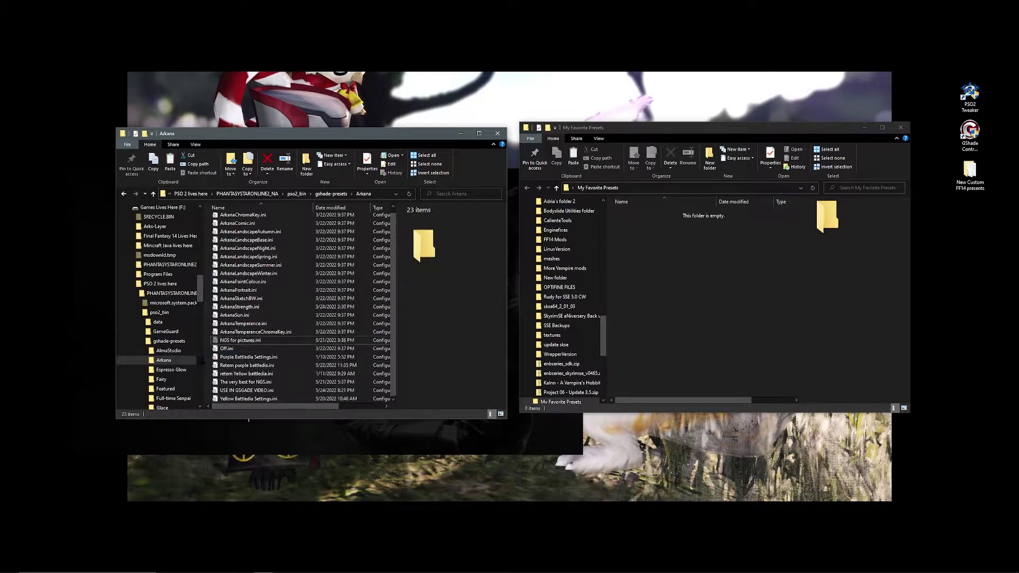
pyautogui.keyDown('shift'); pyautogui.click(294, 397); pyautogui.keyUp('shift')
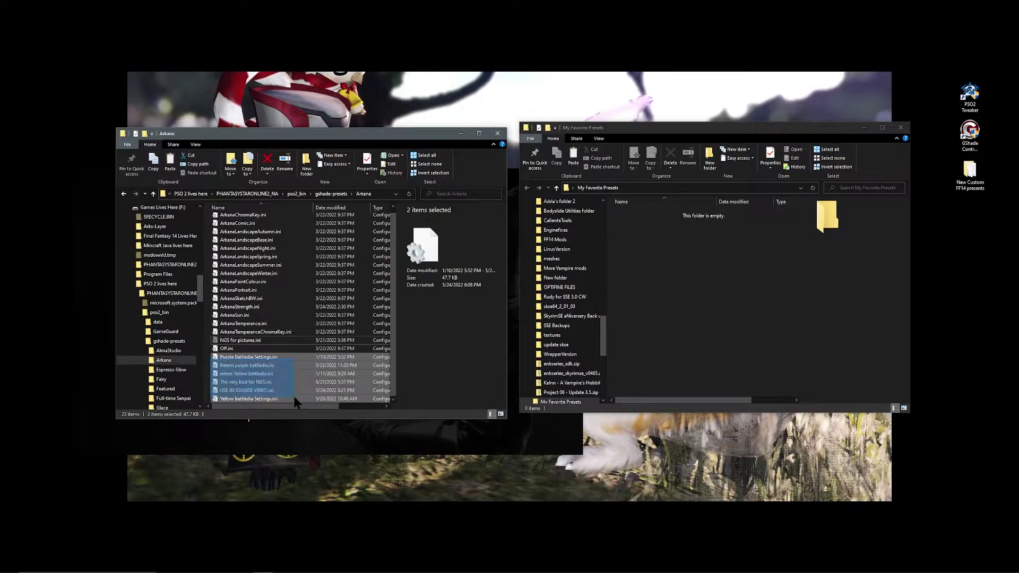
pyautogui.rightClick(290, 387)
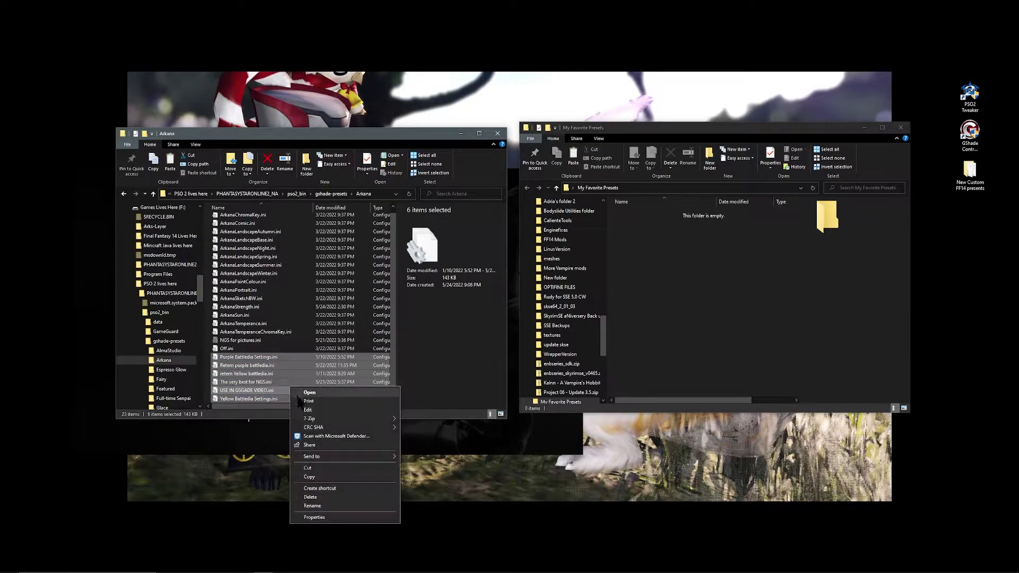
pyautogui.click(318, 467)
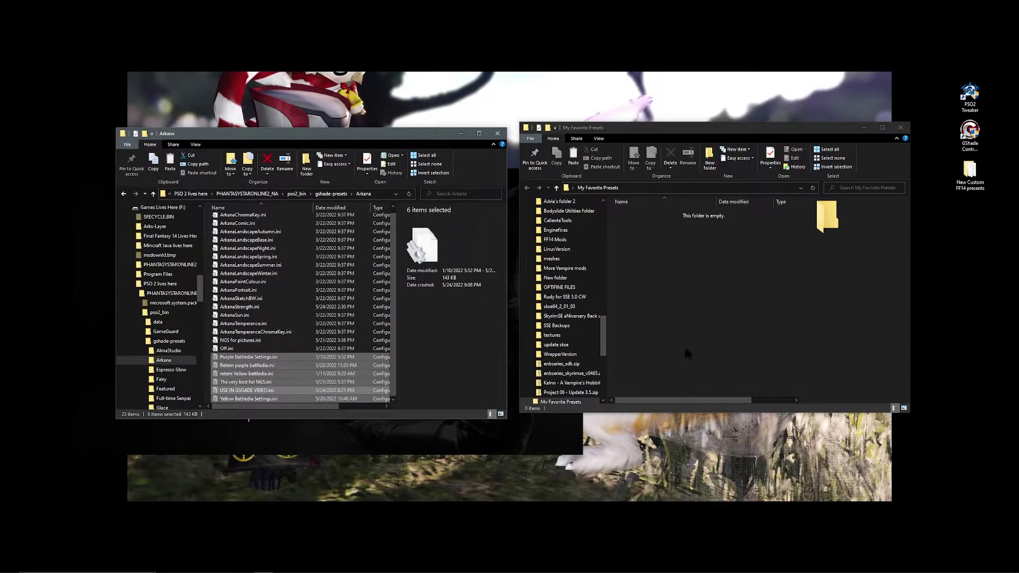
pyautogui.rightClick(644, 271)
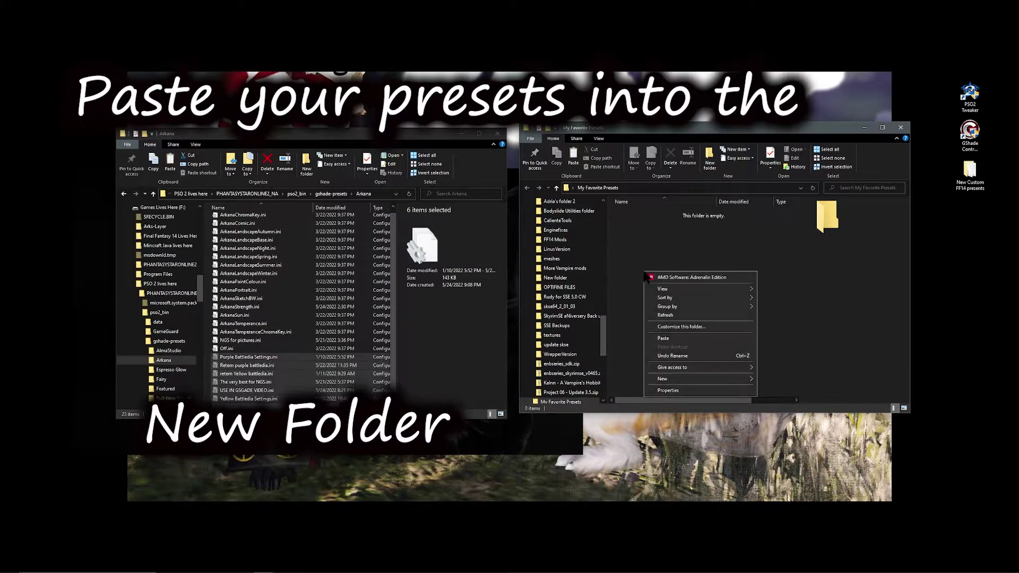
pyautogui.click(722, 338)
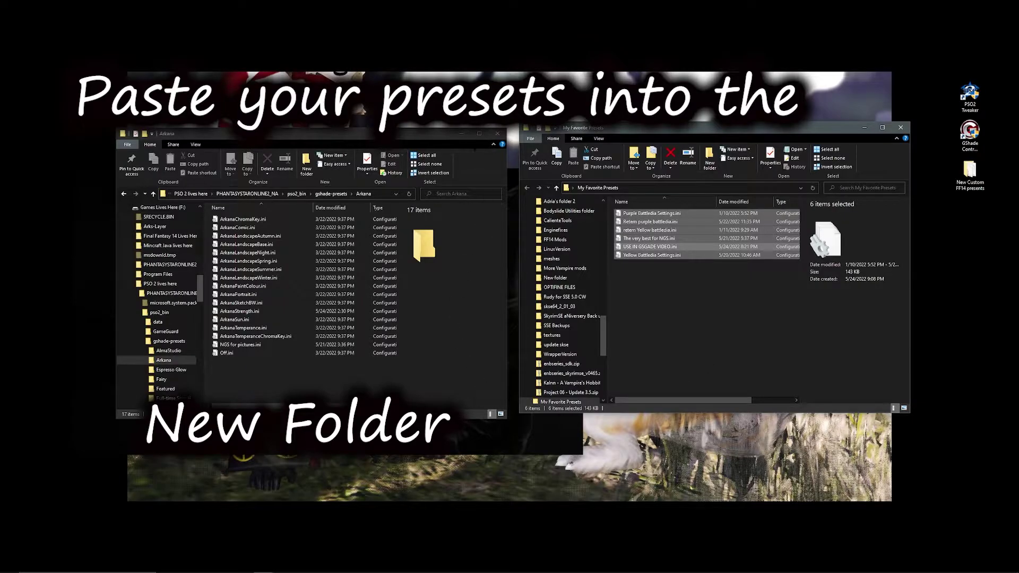
pyautogui.click(901, 127)
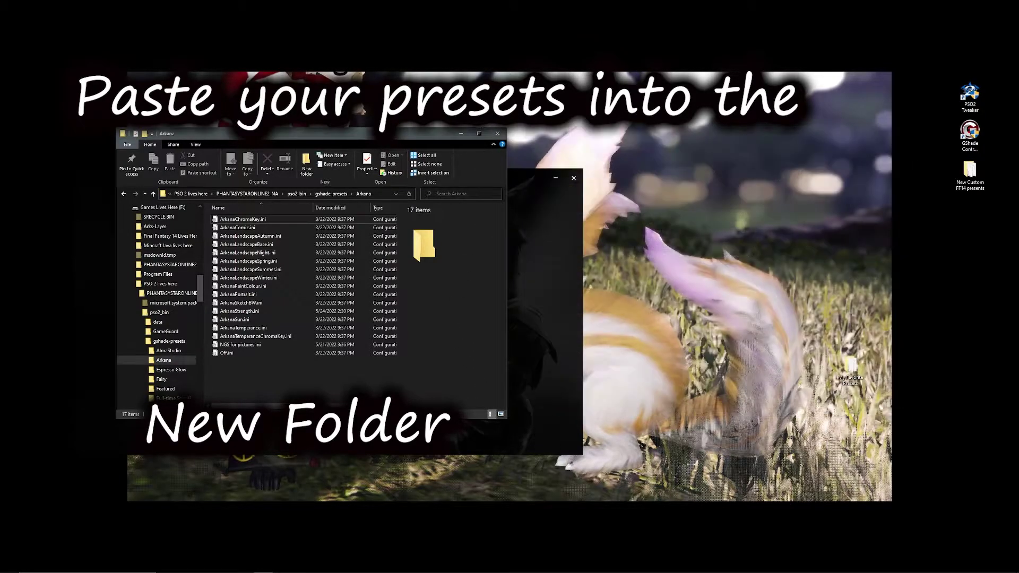
# Step: Go back up to the gshade-presets folder, enlarge its window and position it so the desktop's My Favorite Presets folder is accessible
pyautogui.moveTo(381, 133); pyautogui.dragTo(754, 118)
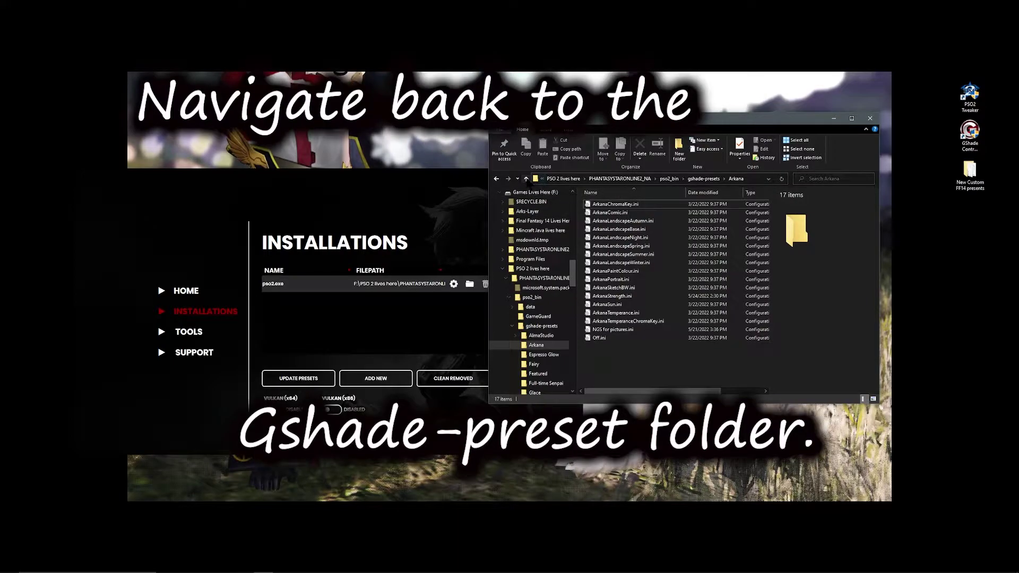
pyautogui.click(526, 179)
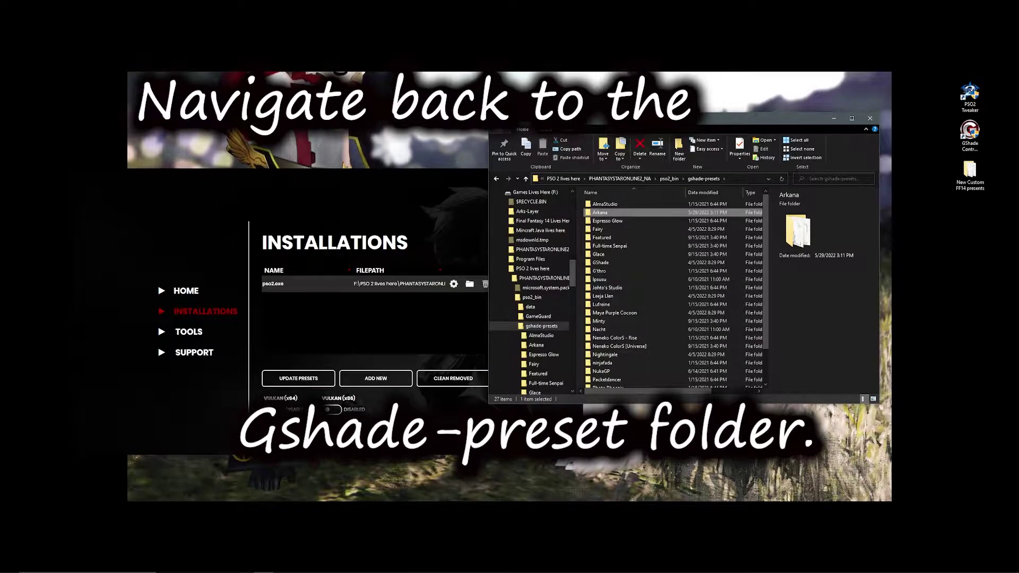
pyautogui.moveTo(659, 407); pyautogui.dragTo(663, 517)
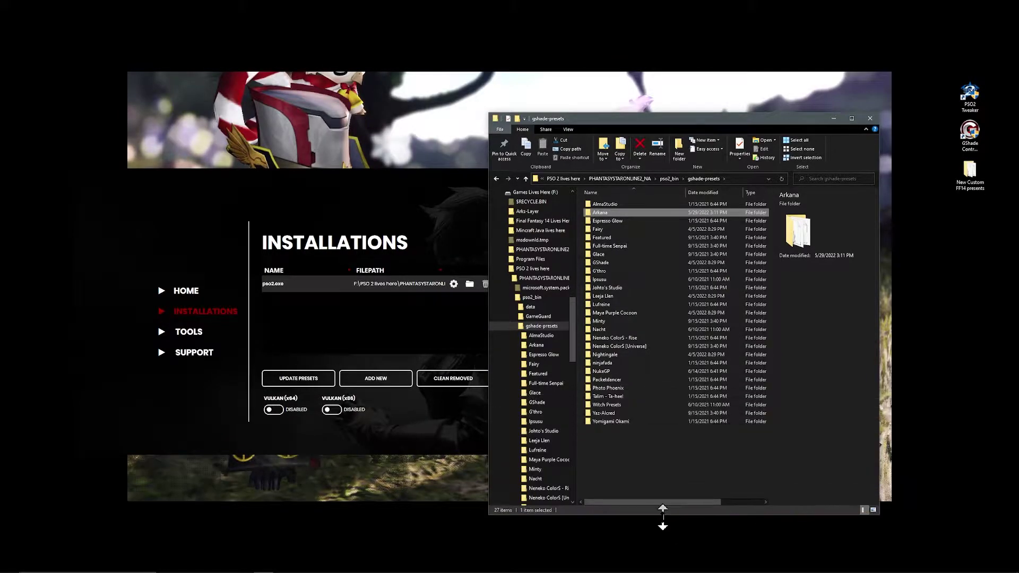
pyautogui.moveTo(741, 122); pyautogui.dragTo(575, 81)
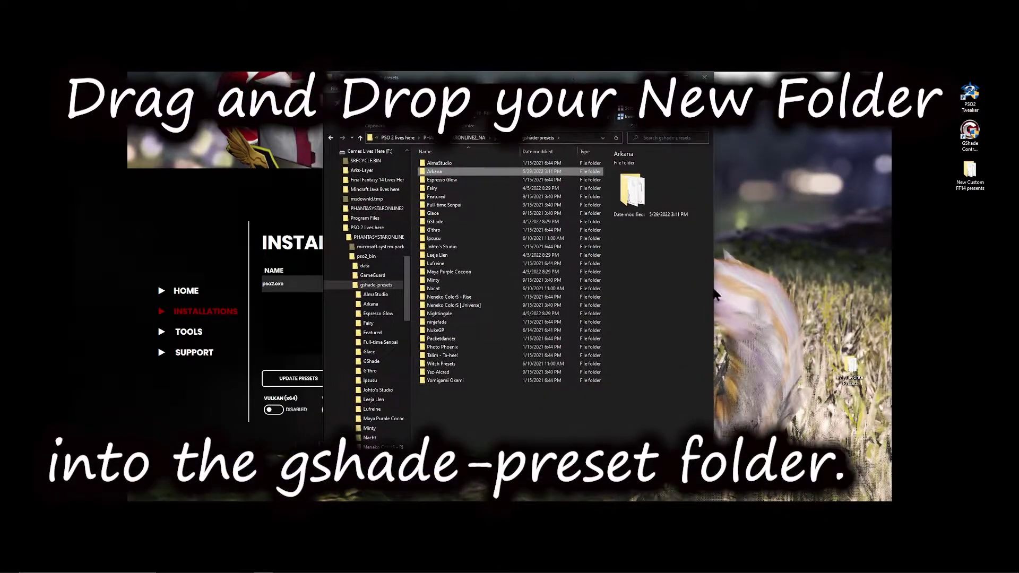
# Step: Place the desktop's My Favorite Presets folder in gshade-presets, check its contents and return to gshade-presets
pyautogui.moveTo(856, 369); pyautogui.dragTo(487, 403)
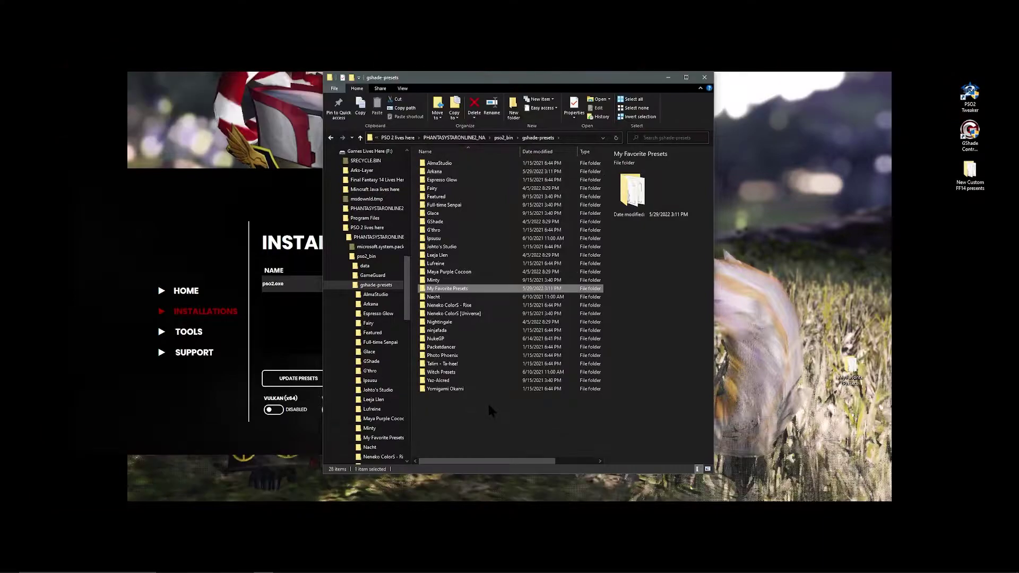
pyautogui.doubleClick(482, 292)
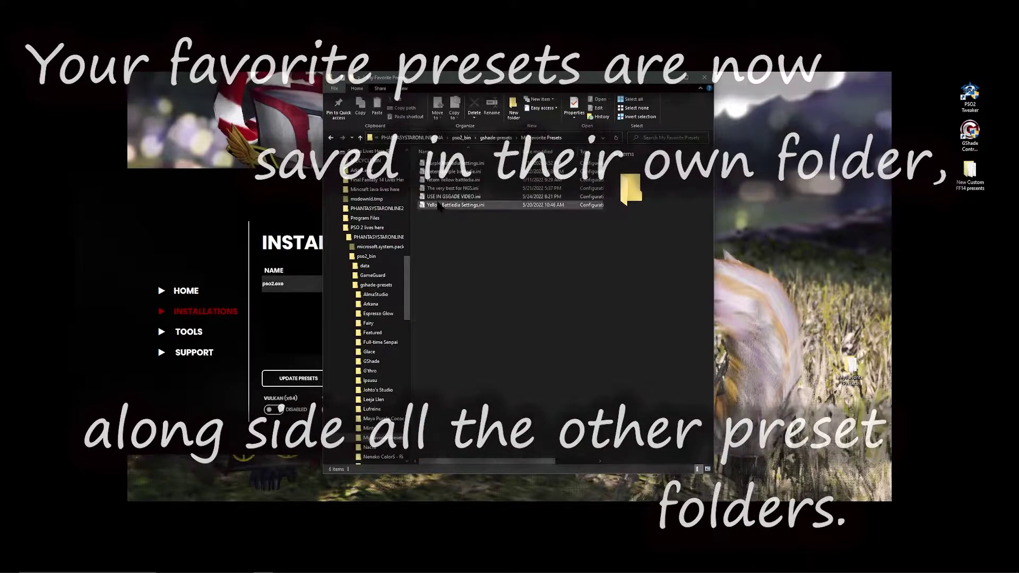
pyautogui.click(360, 138)
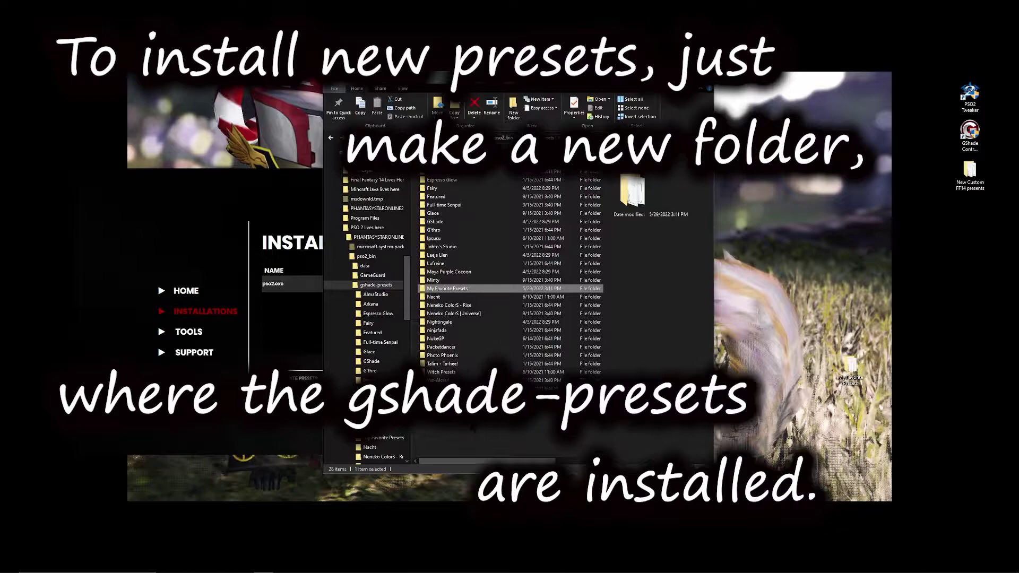
# Step: Create a new folder named "Whatever you want" inside gshade-presets
pyautogui.rightClick(472, 427)
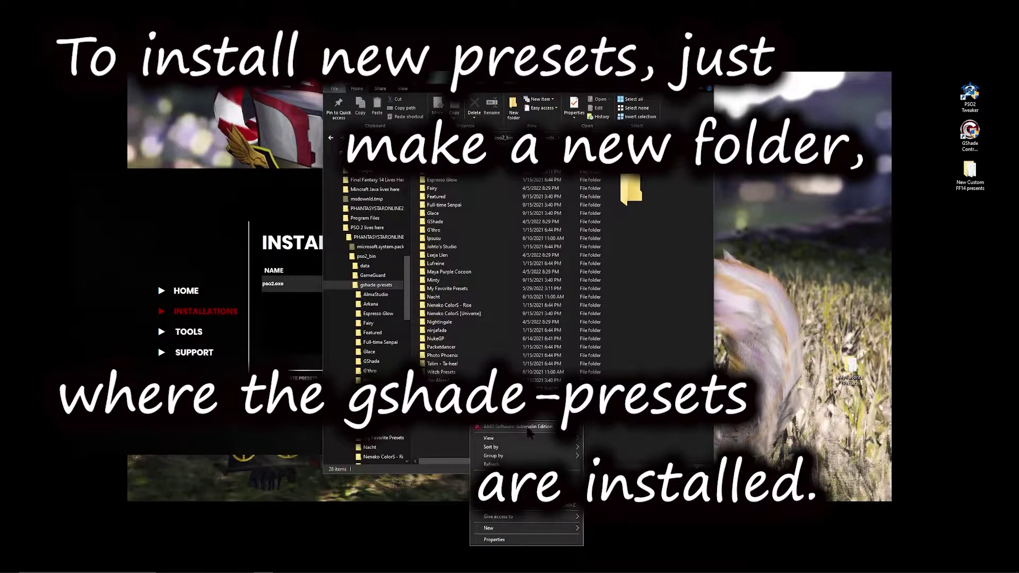
pyautogui.moveTo(552, 528)
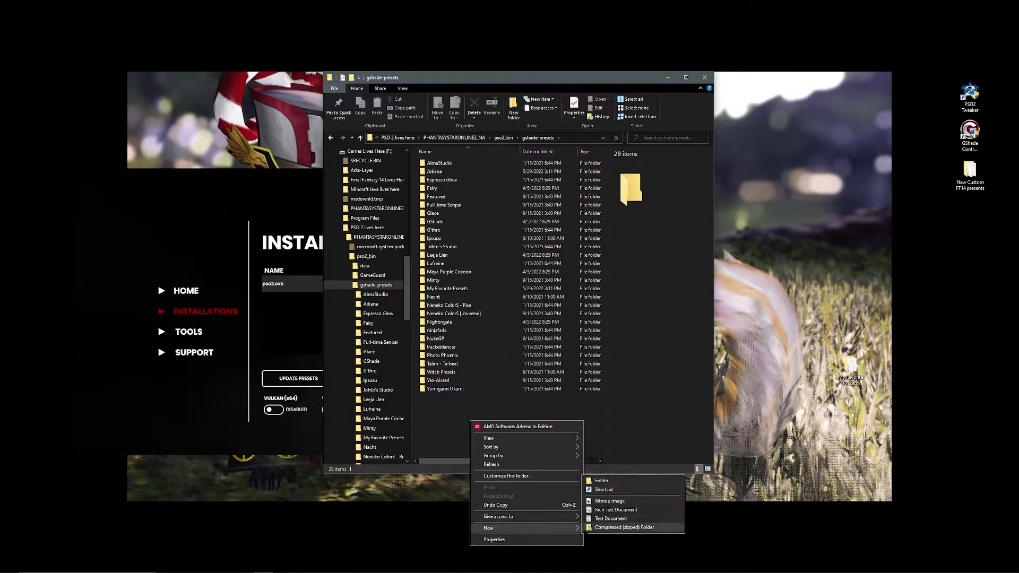
pyautogui.click(619, 481)
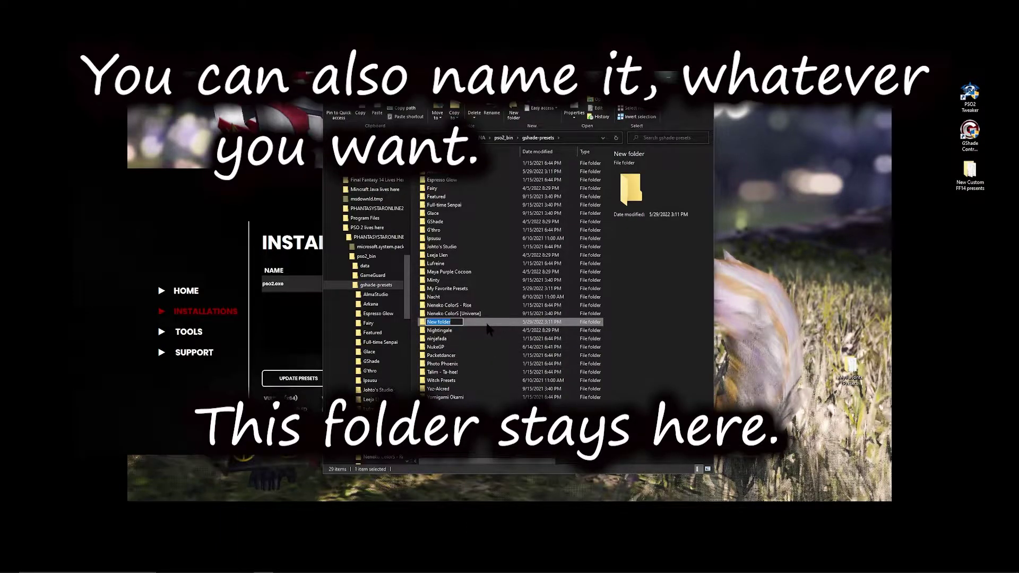
pyautogui.write('Whatever you want')
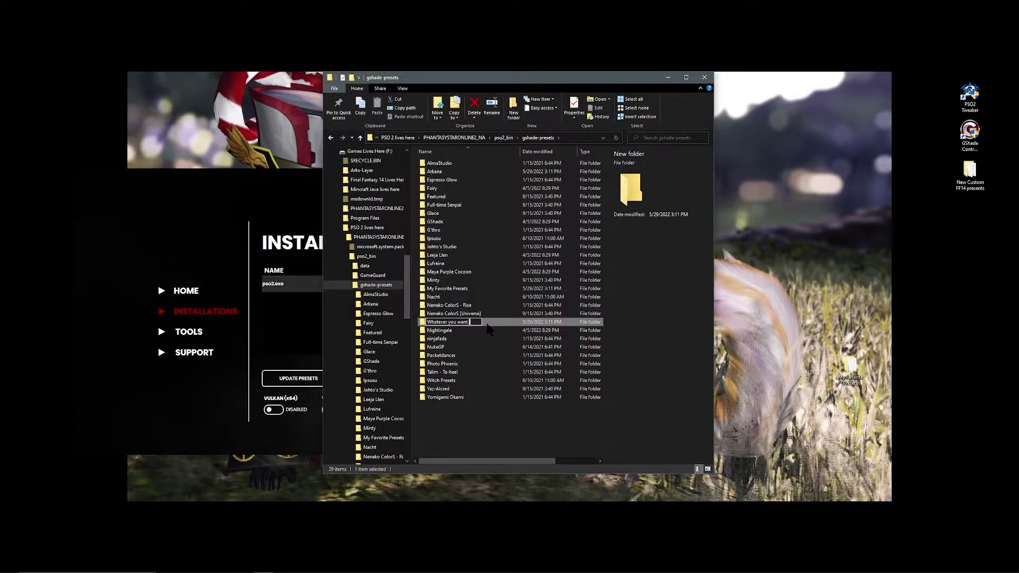
pyautogui.press('Return')
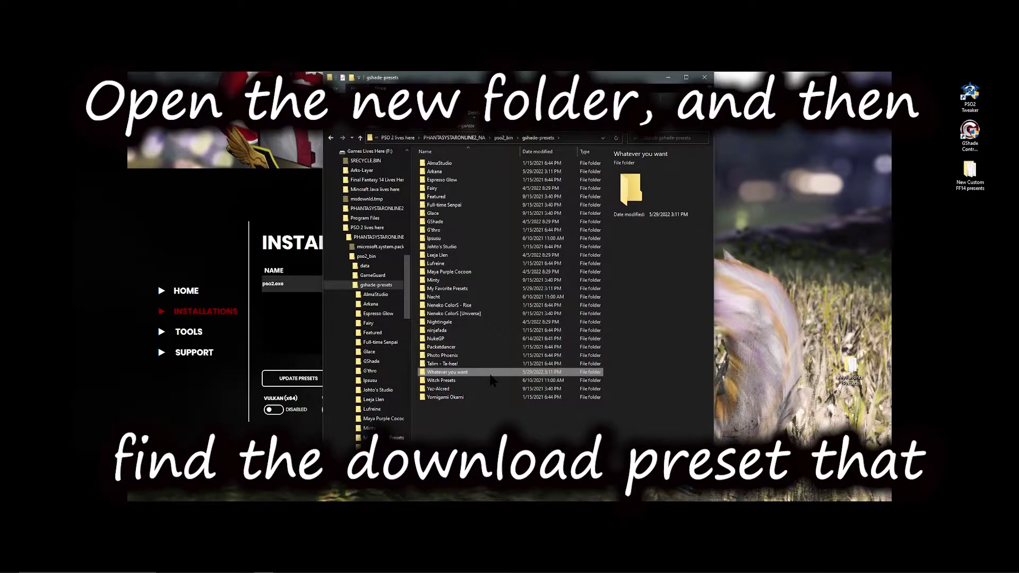
# Step: Open the Whatever you want folder and the desktop's New Custom FF14 presents folder, arranging their windows so both file lists are accessible
pyautogui.doubleClick(490, 375)
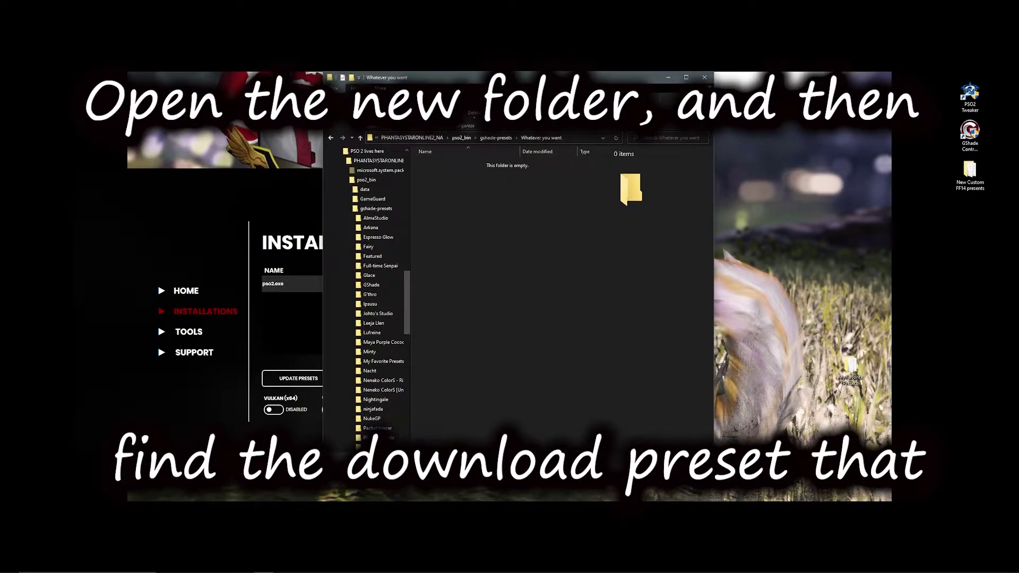
pyautogui.moveTo(550, 65); pyautogui.dragTo(545, 129)
pyautogui.moveTo(970, 171); pyautogui.dragTo(776, 282)
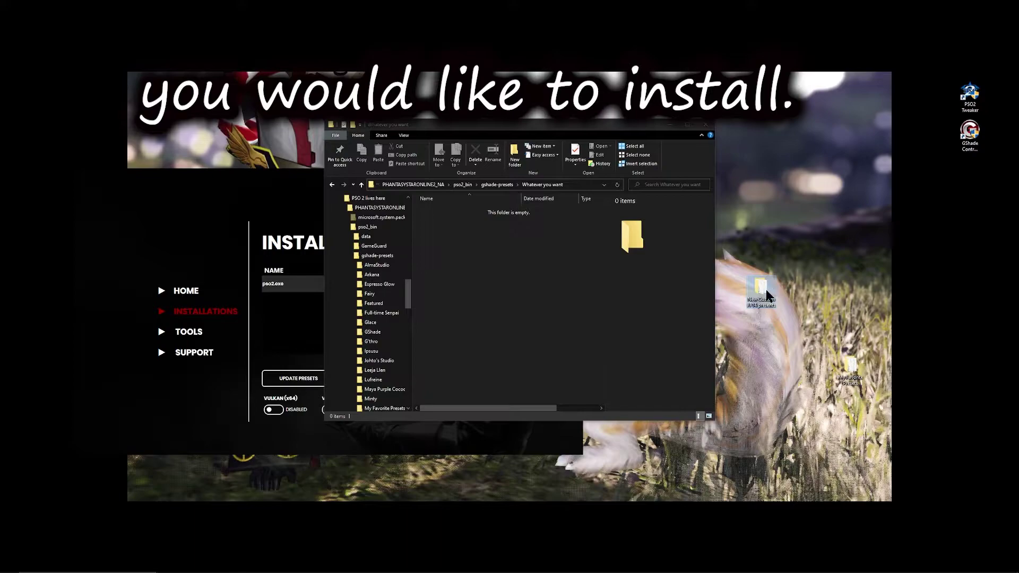
pyautogui.doubleClick(762, 289)
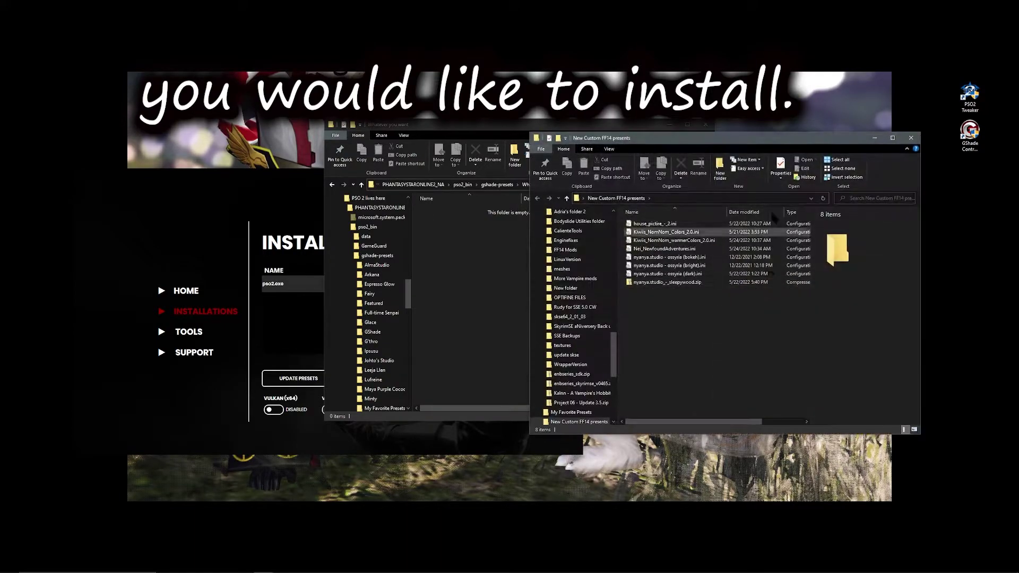
pyautogui.moveTo(777, 139); pyautogui.dragTo(890, 200)
# Step: Extract a copy of nyanya.studio_-_sleepywood.zip directly inside the Whatever you want folder and delete the copied archive
pyautogui.moveTo(780, 342); pyautogui.dragTo(449, 285)
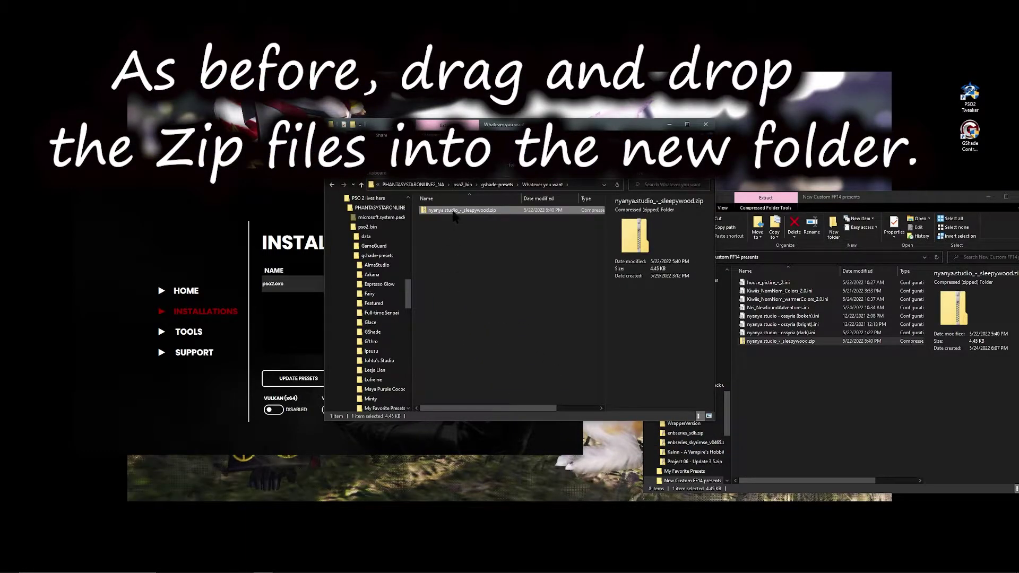
pyautogui.rightClick(453, 213)
pyautogui.moveTo(538, 256)
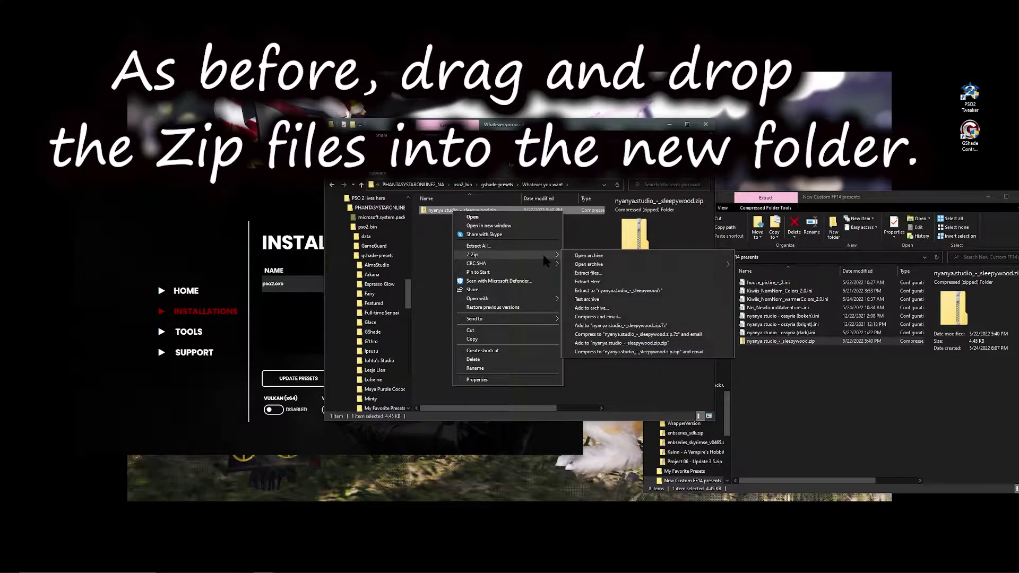
pyautogui.click(625, 282)
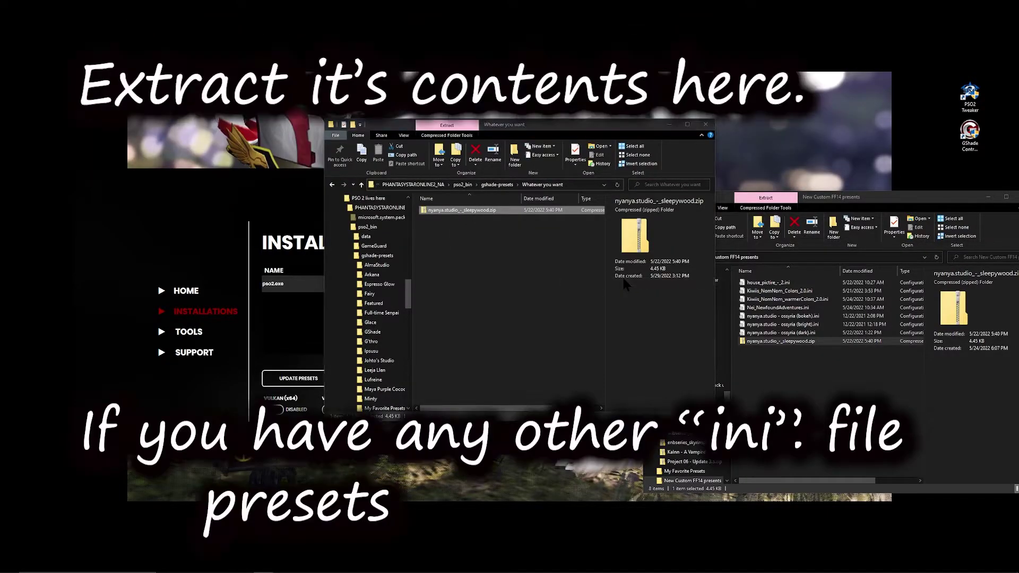
pyautogui.rightClick(484, 220)
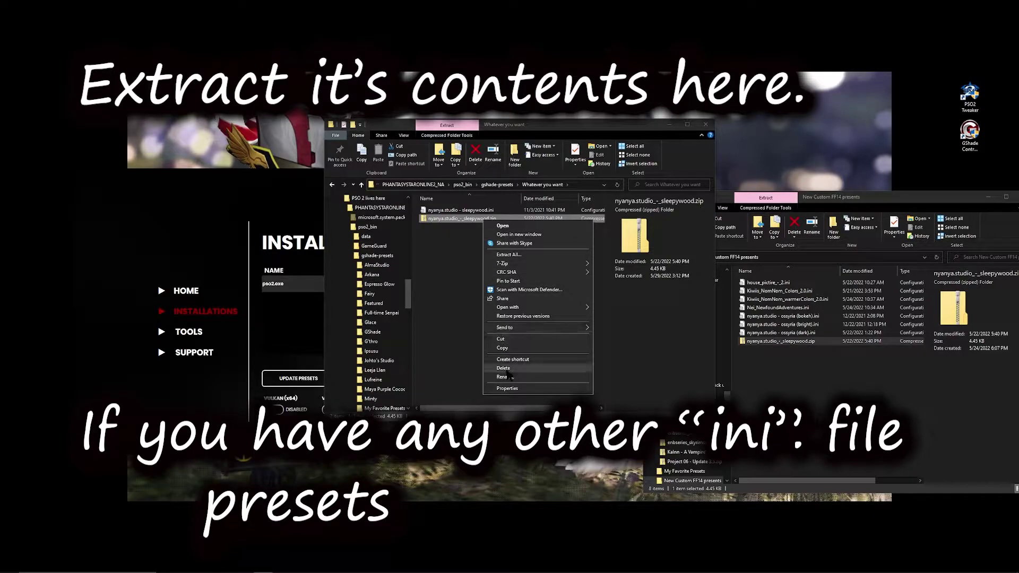
pyautogui.click(505, 369)
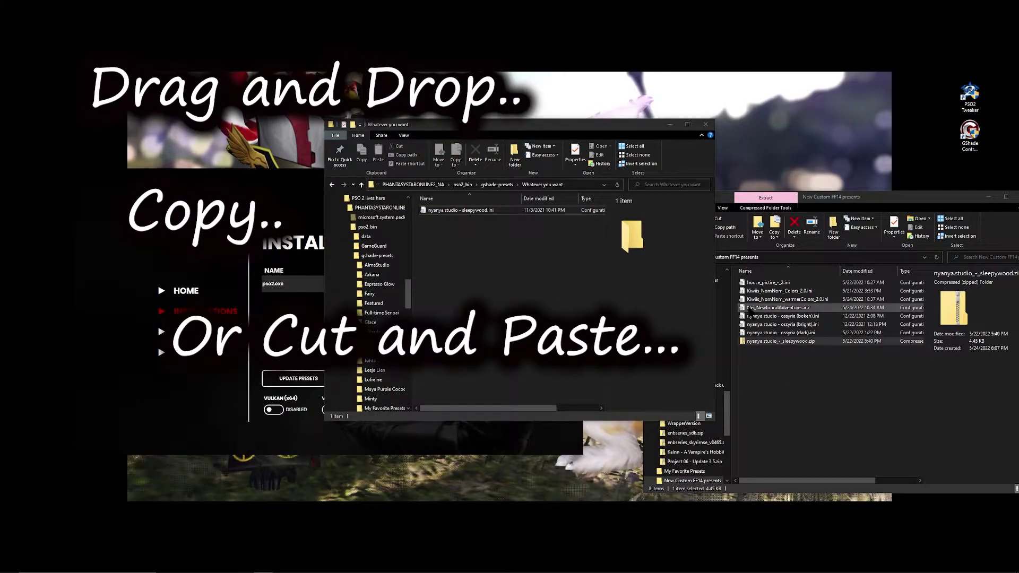
# Step: Copy Nei_NewfoundAdventures.ini and Kiwiis_NomNom_Colors_2.0.ini into Whatever you want and close the New Custom FF14 presents window
pyautogui.moveTo(767, 307); pyautogui.dragTo(527, 269)
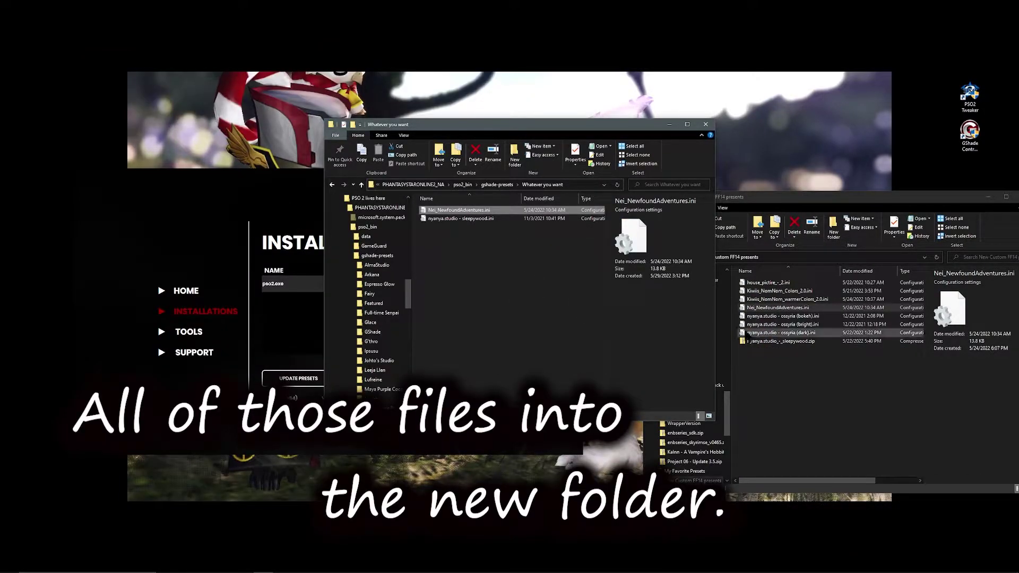
pyautogui.moveTo(747, 291); pyautogui.dragTo(544, 296)
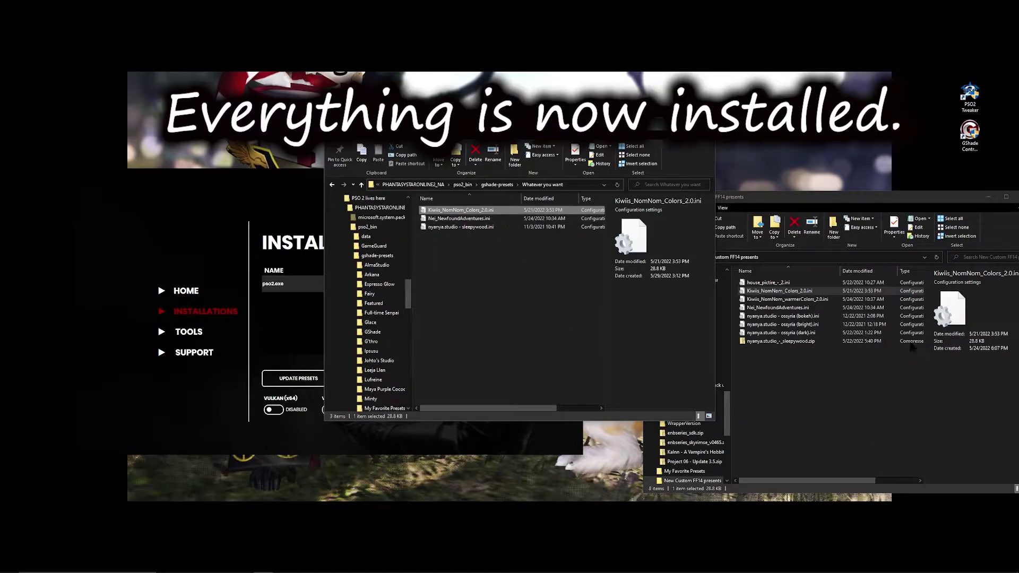
pyautogui.moveTo(808, 197); pyautogui.dragTo(624, 190)
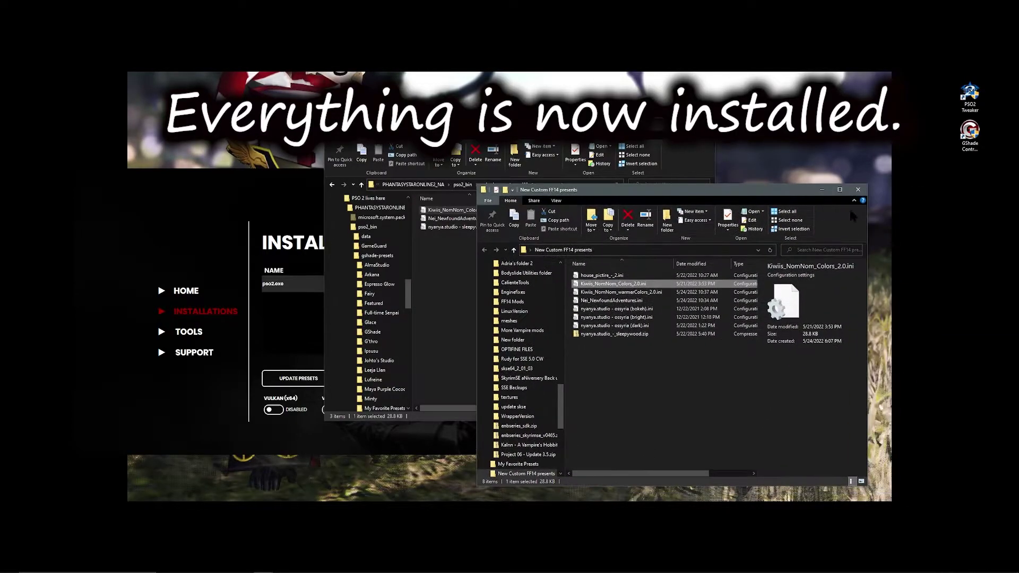
pyautogui.click(858, 190)
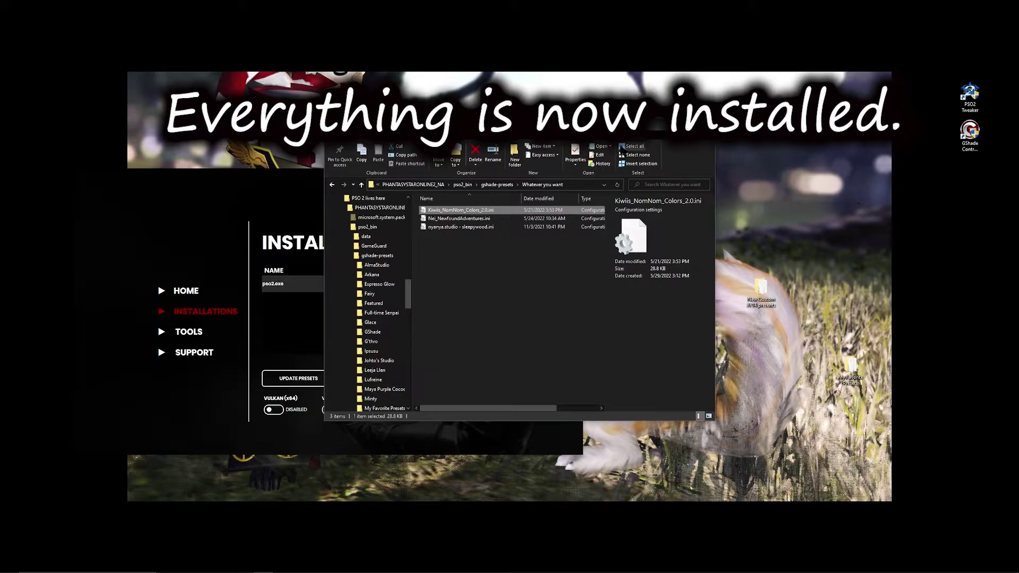
# Step: Go back up to gshade-presets, check the folder list and close the window
pyautogui.moveTo(626, 125); pyautogui.dragTo(695, 136)
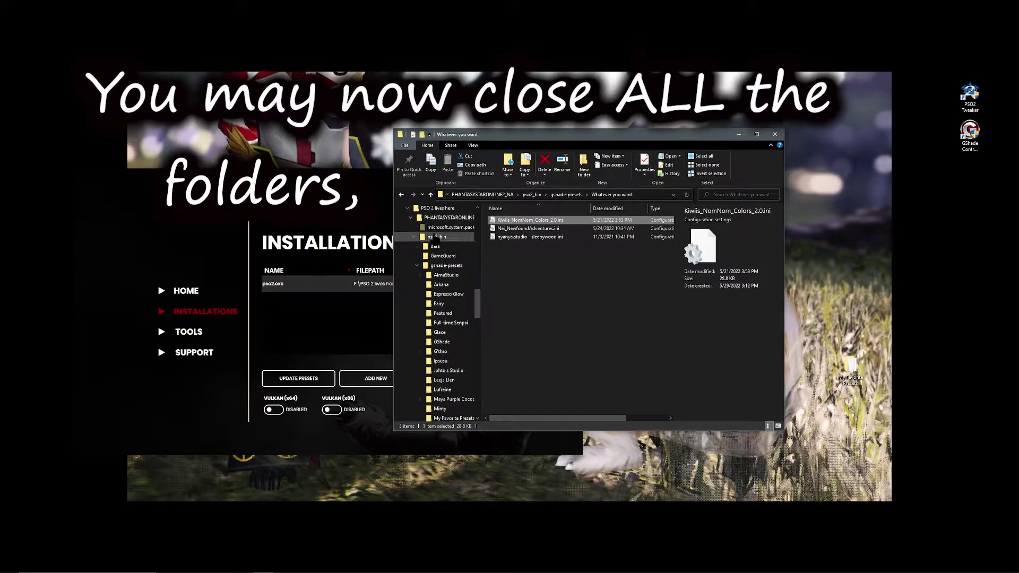
pyautogui.click(430, 195)
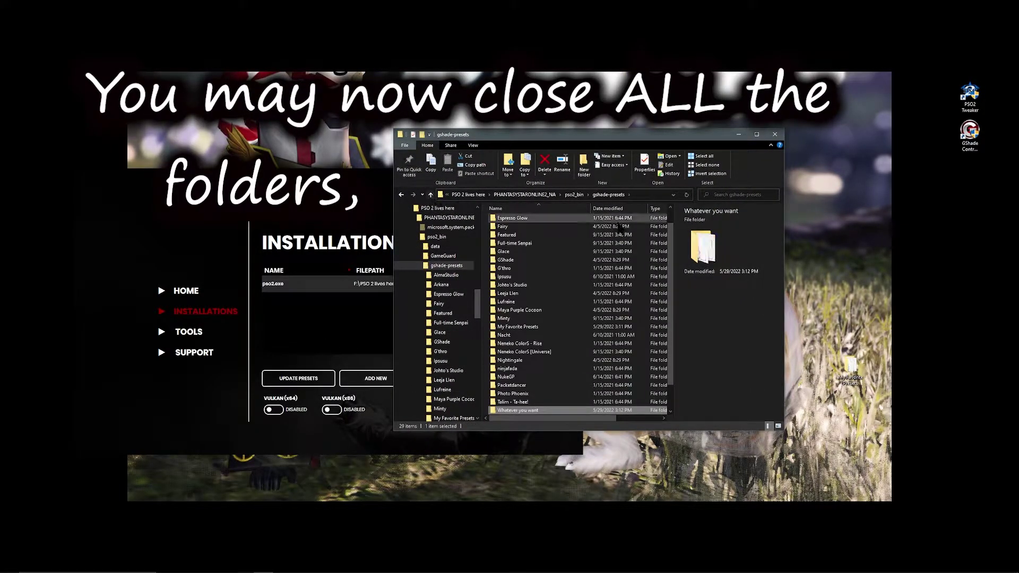
pyautogui.scroll(-1, 610, 239)
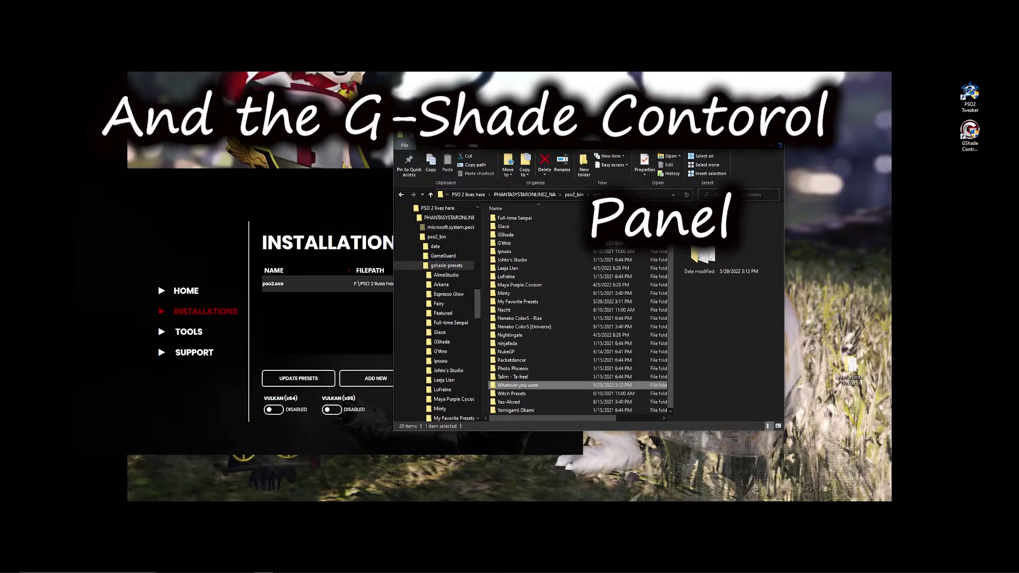
pyautogui.click(771, 145)
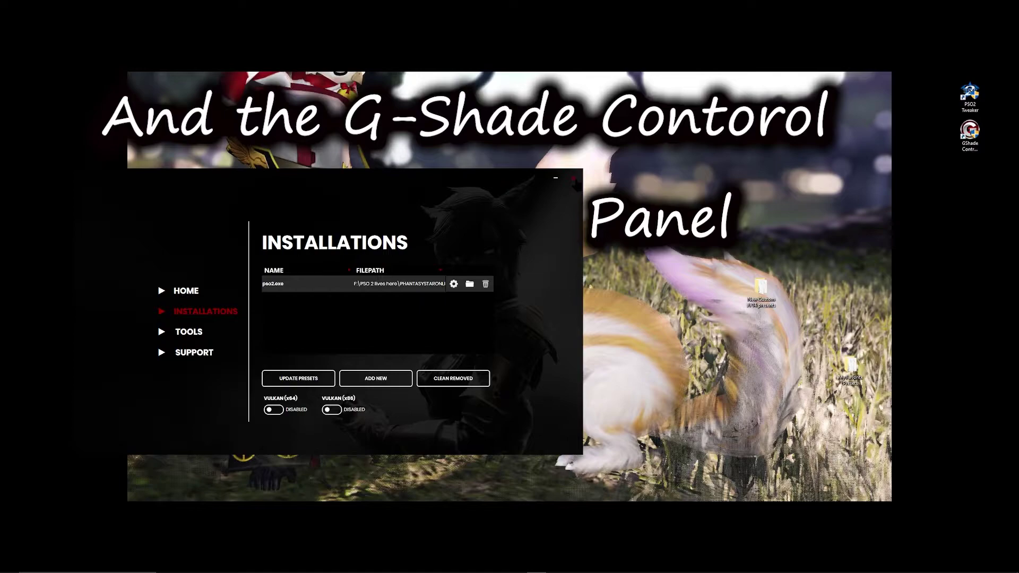
# Step: Close the GShade Control Panel and start PSO2 from PSO2 Tweaker
pyautogui.click(574, 179)
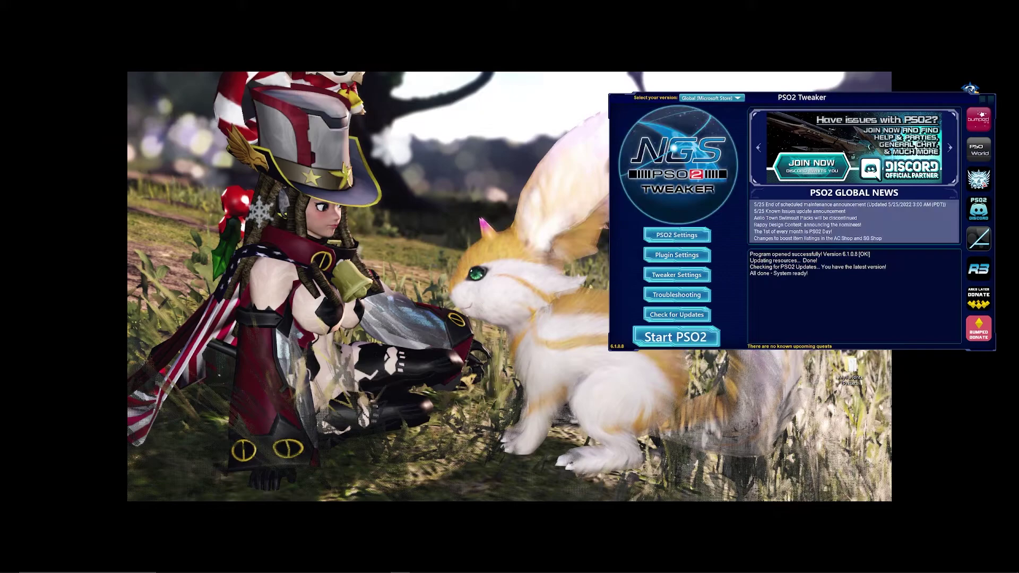
pyautogui.click(701, 341)
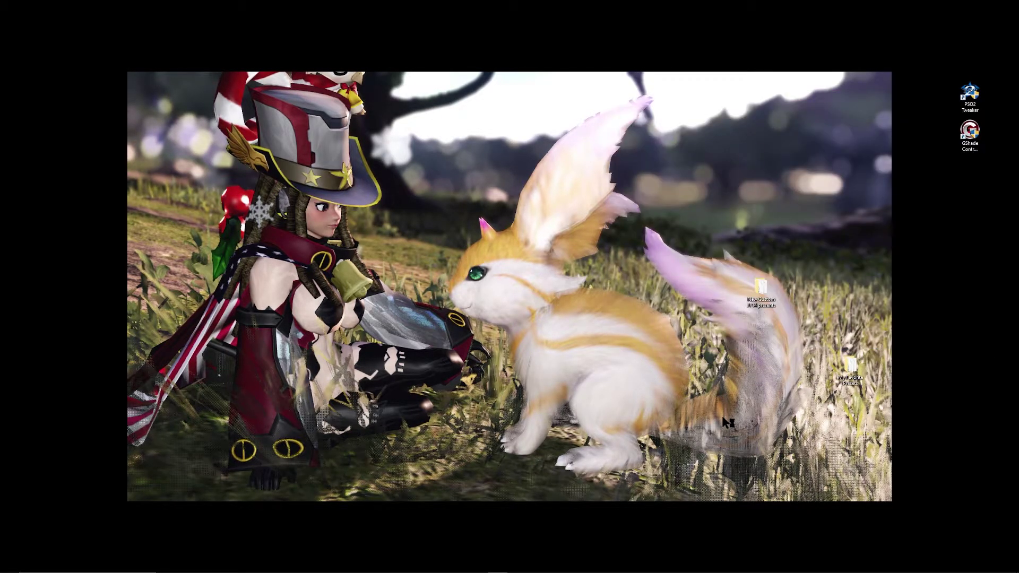